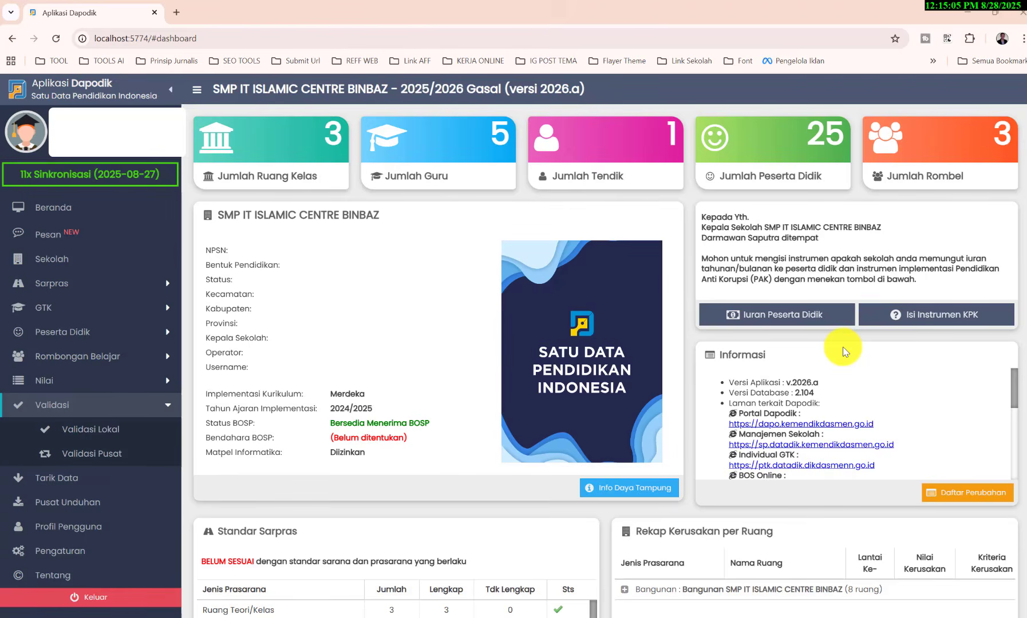
Examine the Bendahara BOSP status on the school dashboard and look over the Guru list
scroll(843, 351, down, 3)
scroll(842, 352, down, 3)
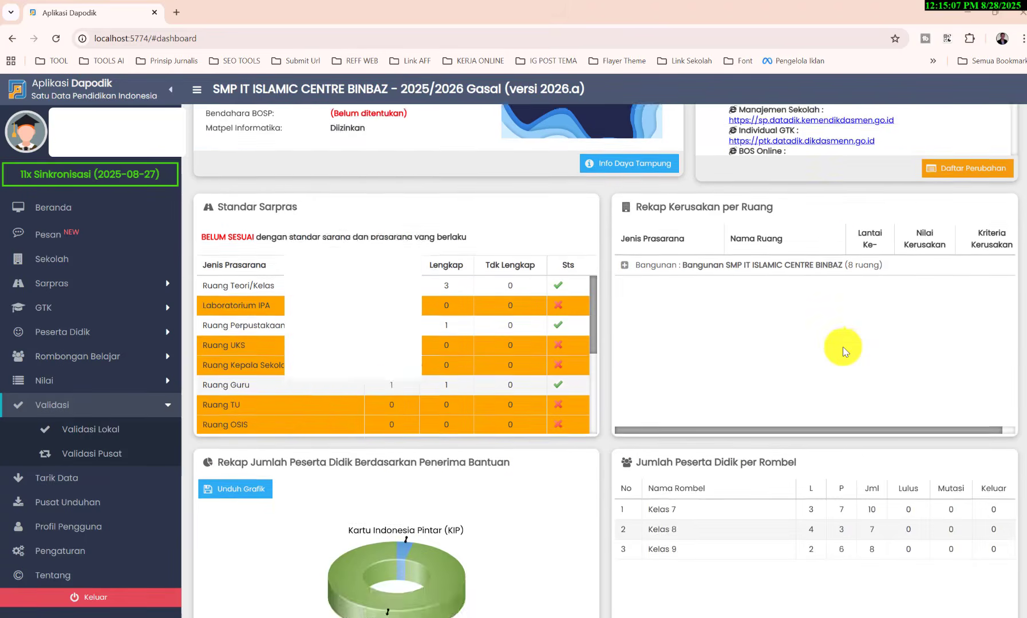
scroll(843, 351, up, 6)
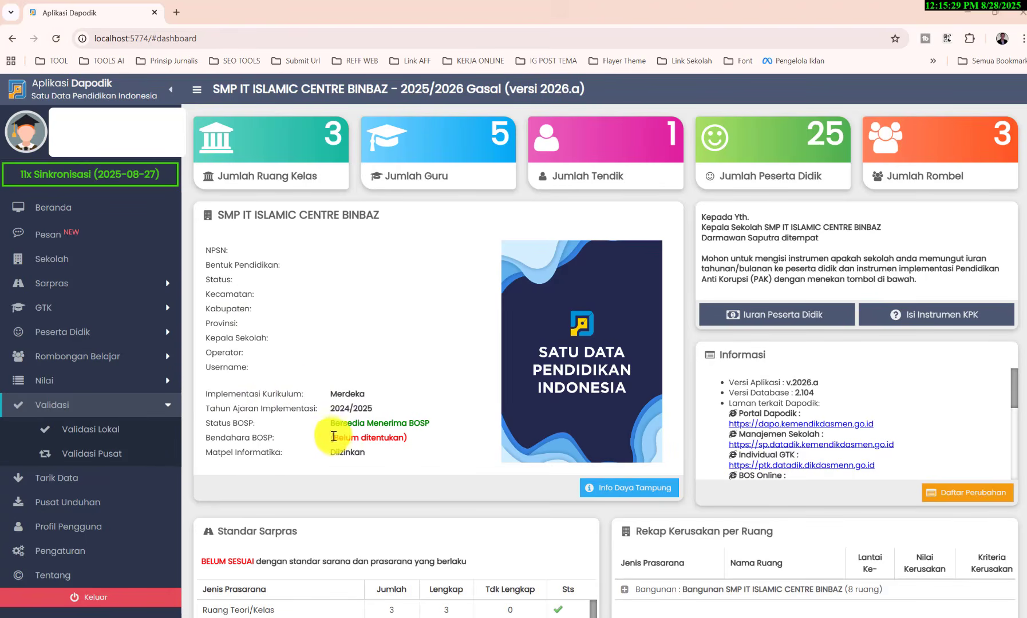
drag(334, 436, 414, 443)
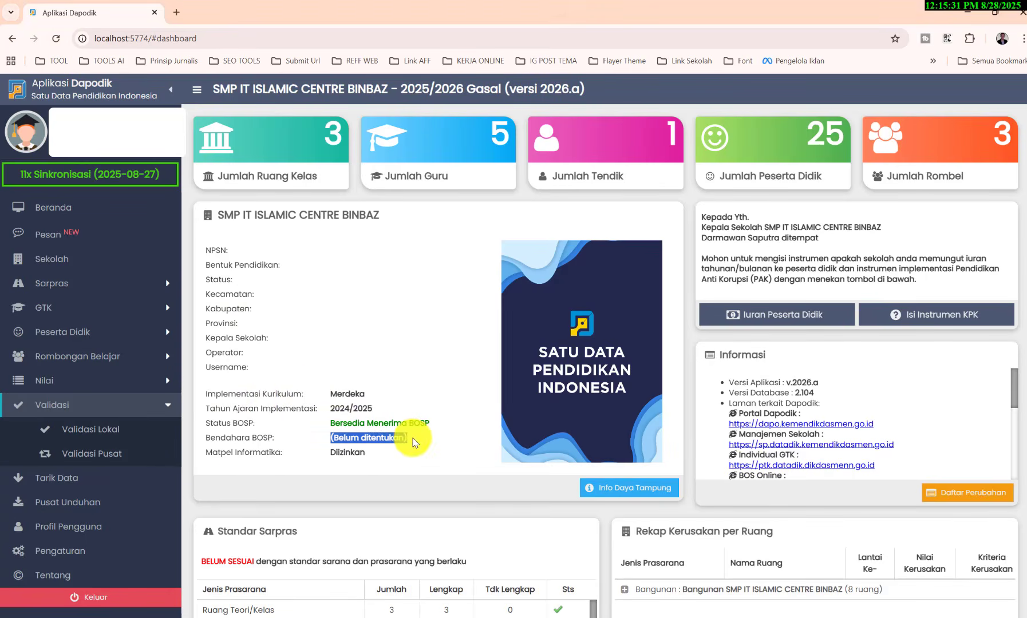
click(418, 442)
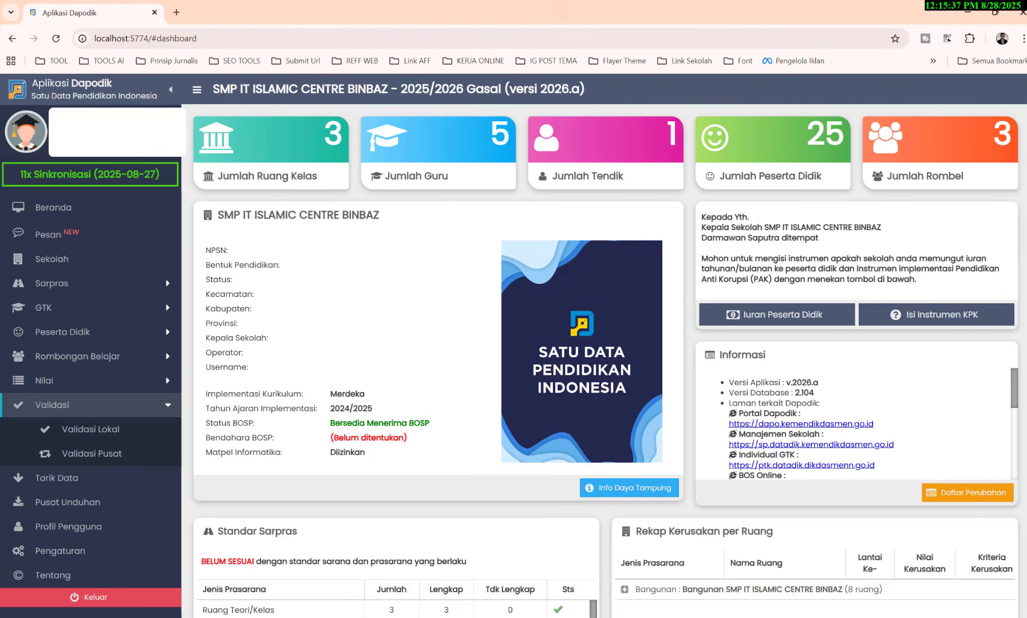
click(132, 308)
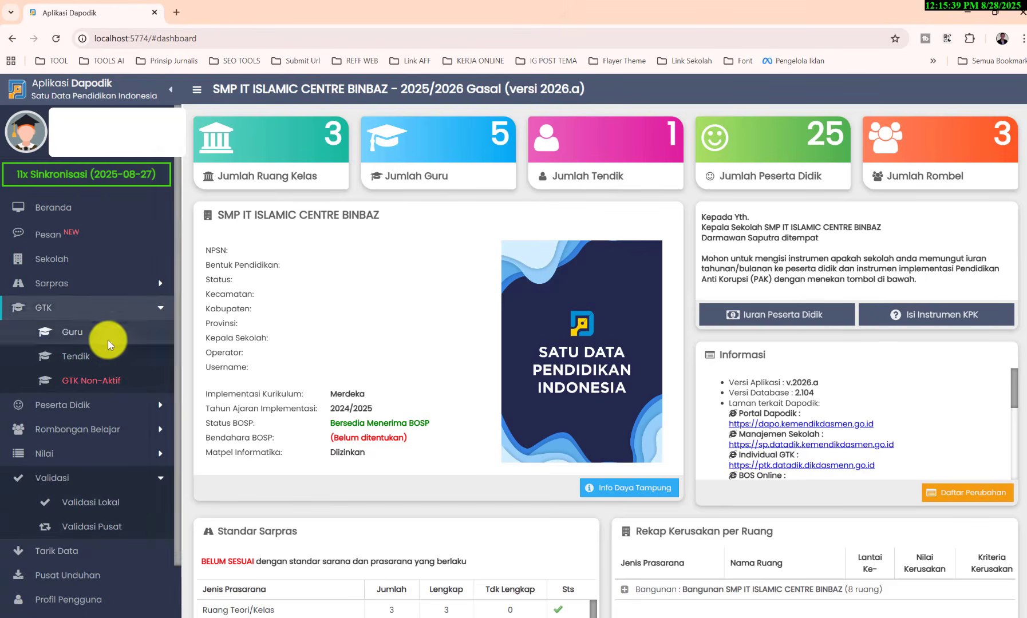
click(107, 339)
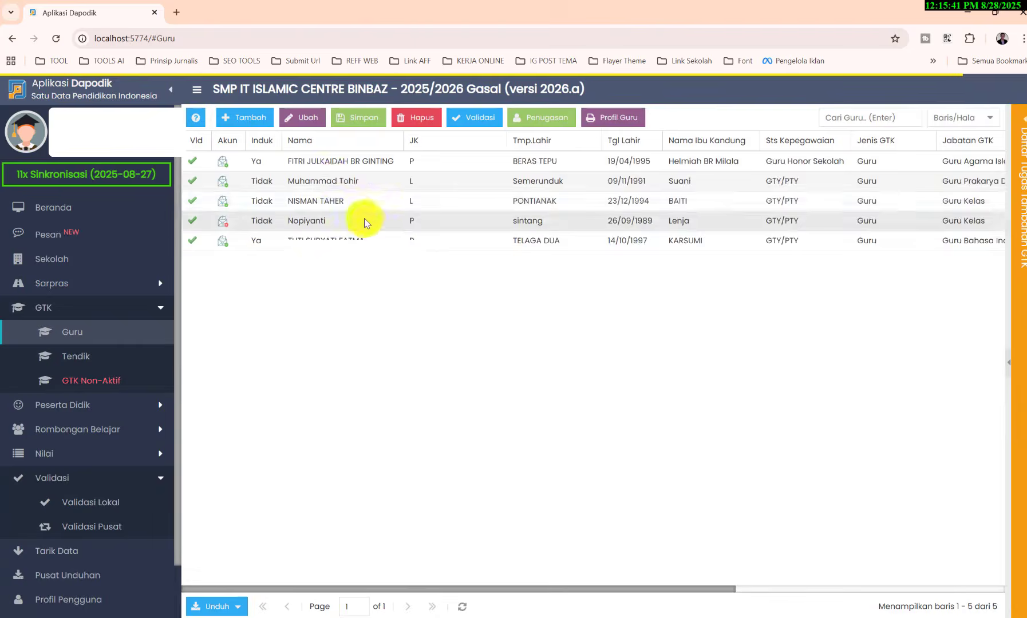
click(91, 501)
click(86, 214)
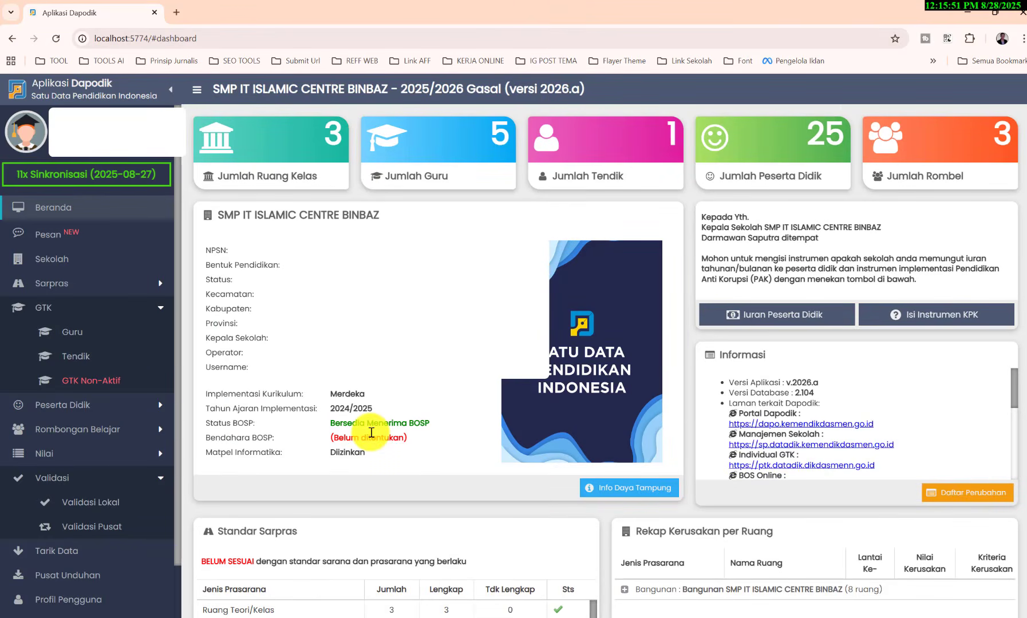
scroll(371, 433, down, 1)
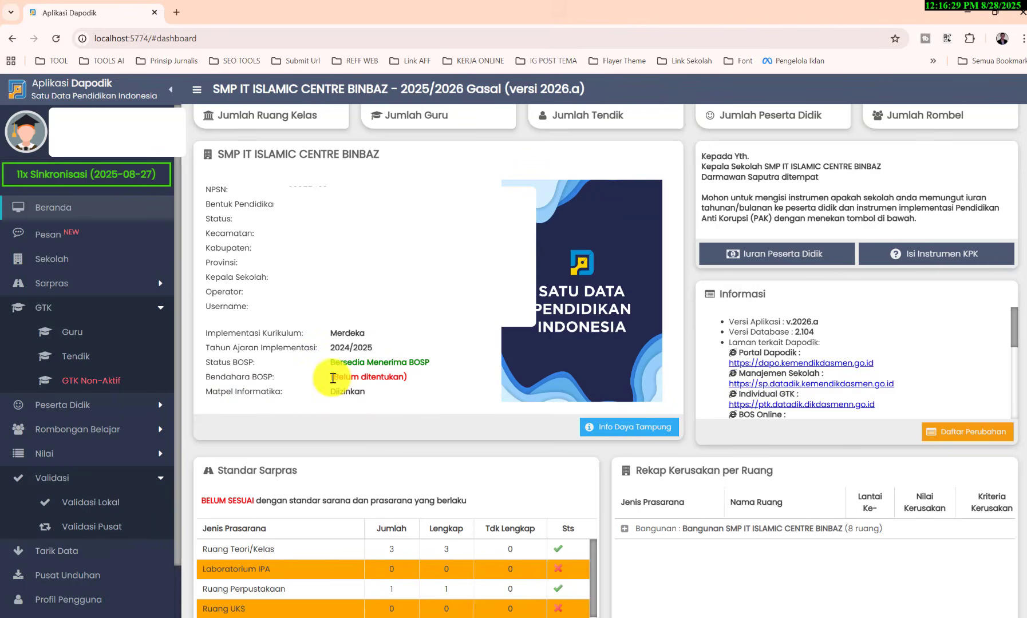
drag(333, 377, 430, 389)
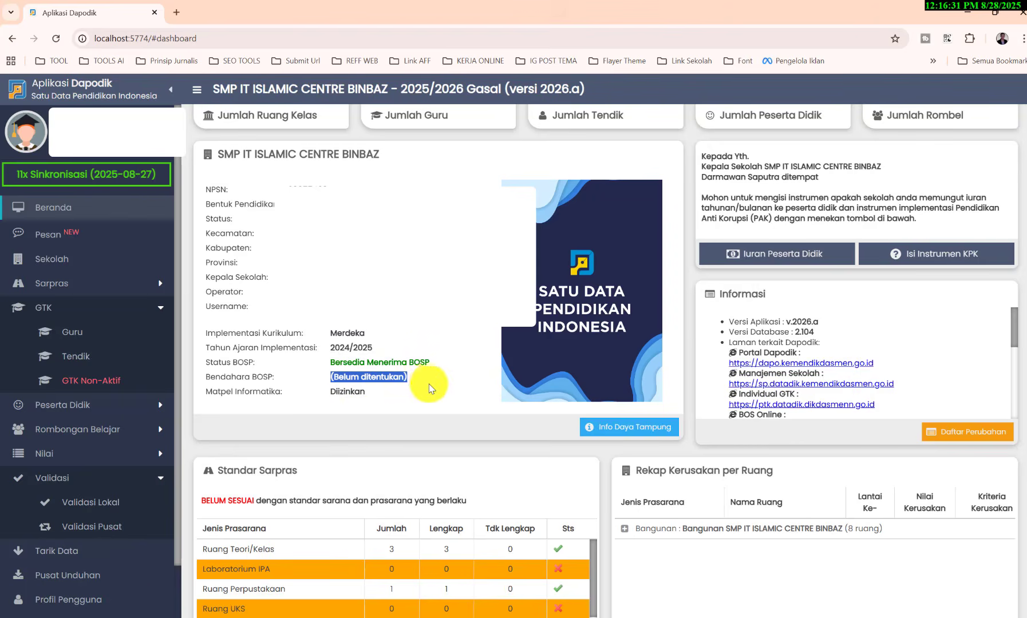
click(430, 387)
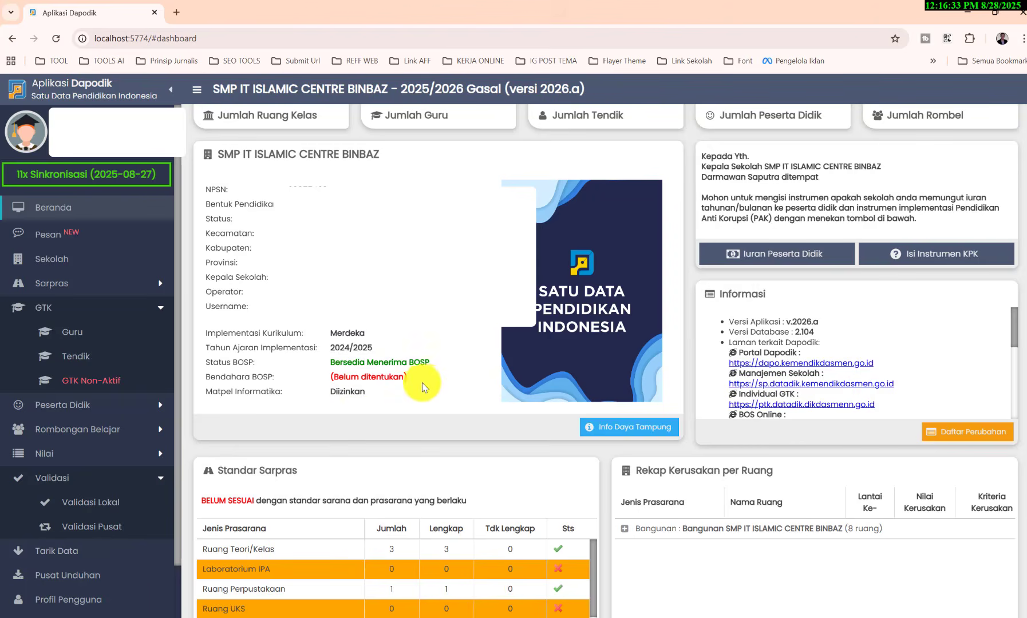
triple_click(328, 382)
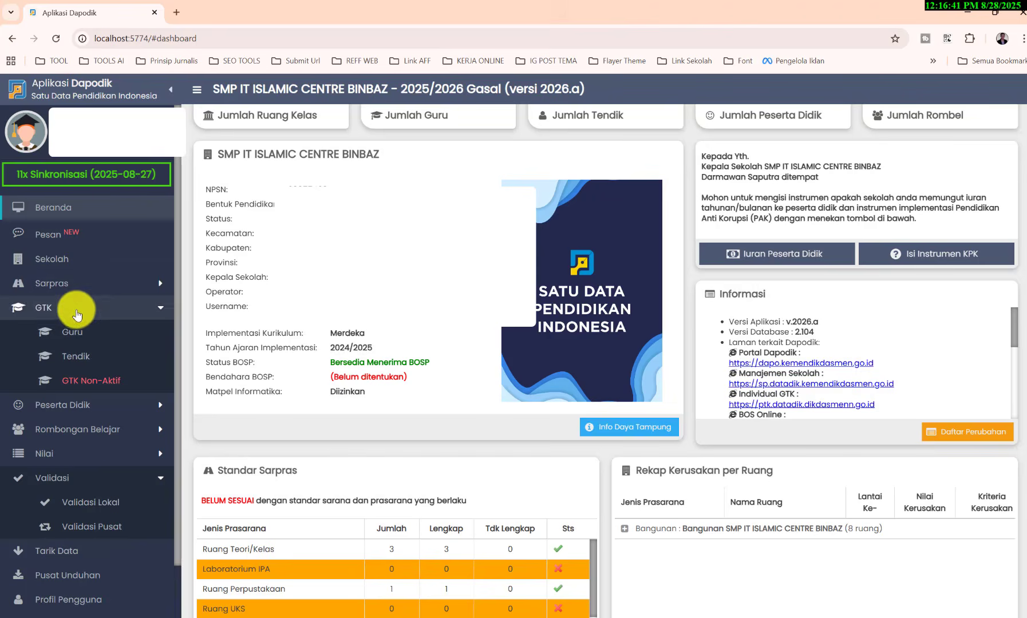
Open the record of the third teacher in the Guru list for editing and display its Tugas Tambahan details
click(75, 344)
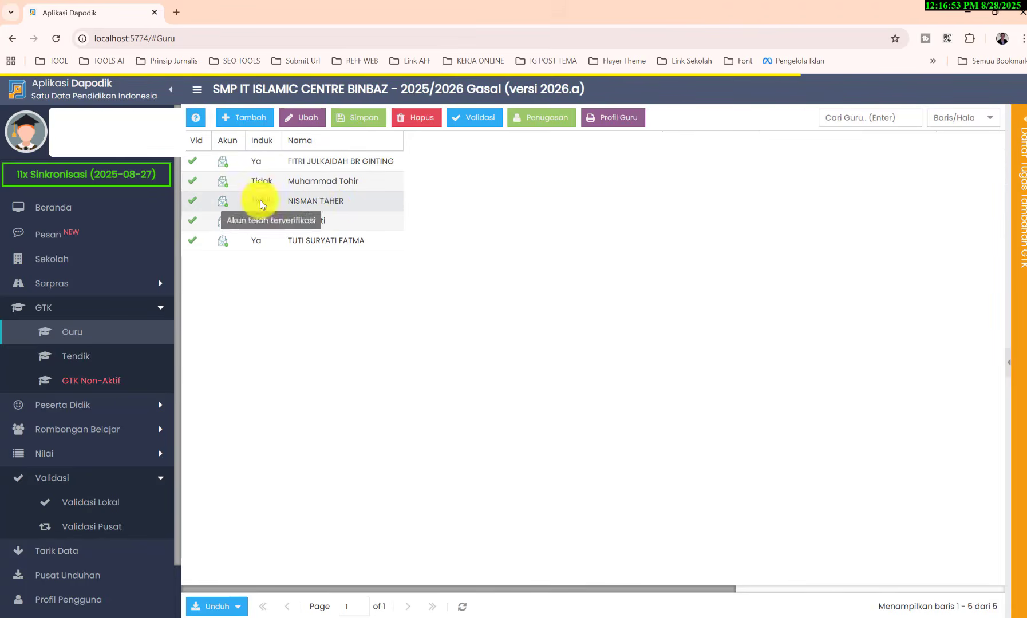
click(337, 200)
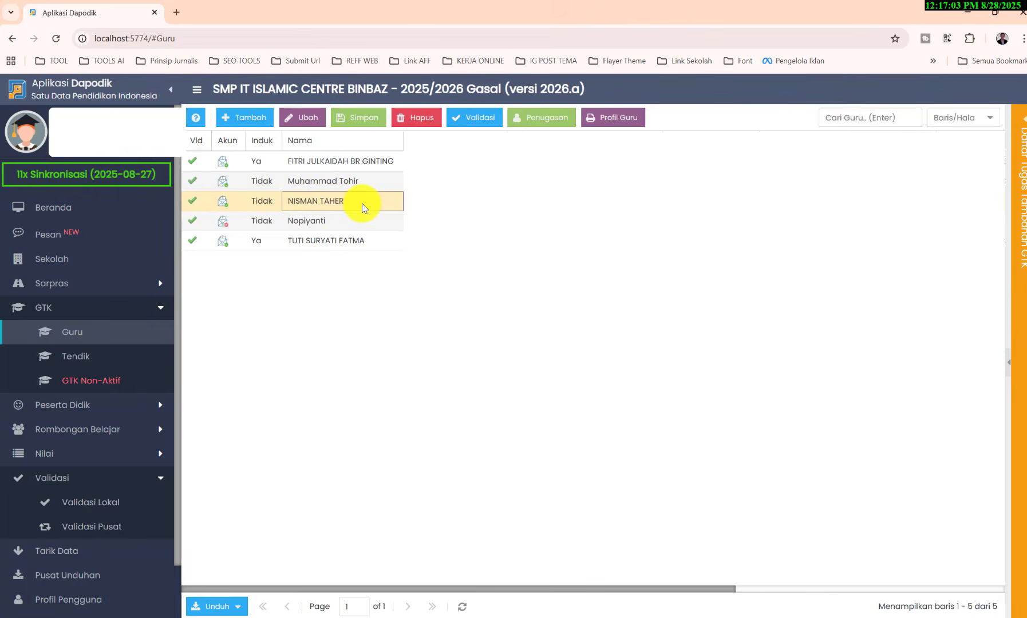
click(309, 118)
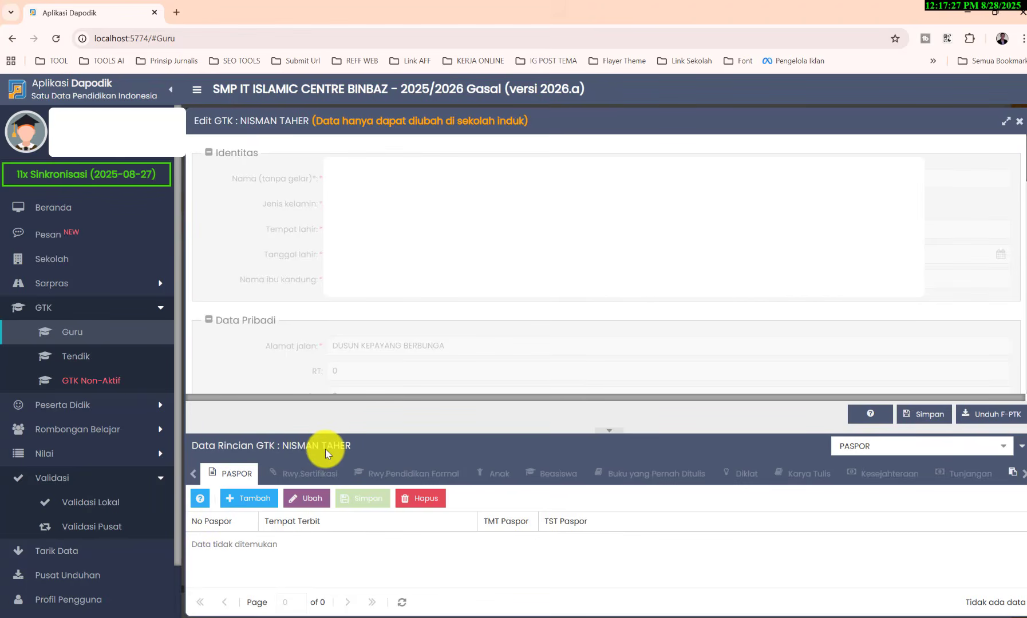
click(1003, 449)
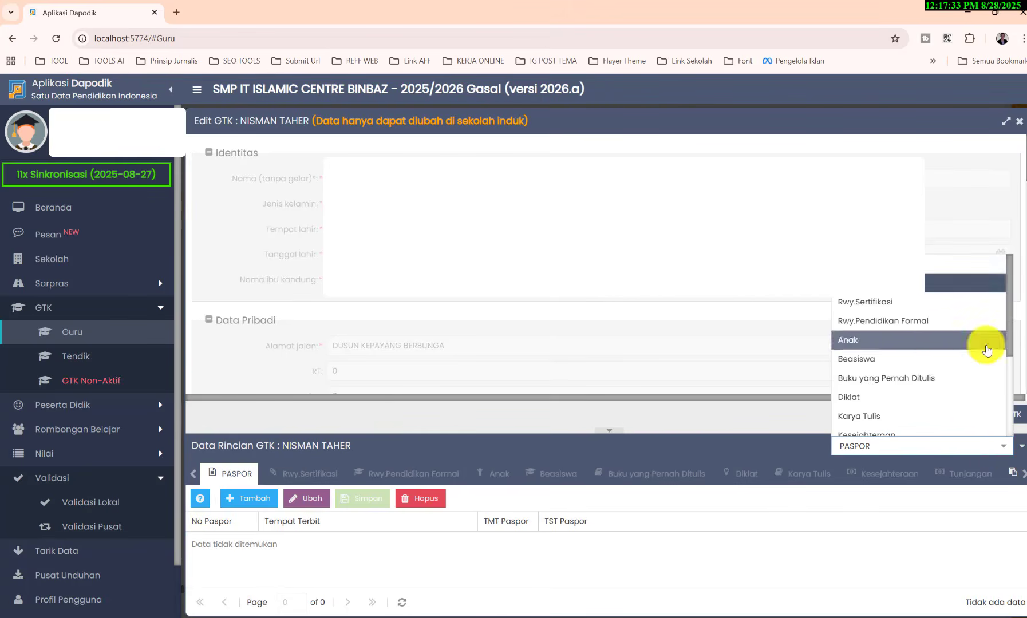
scroll(981, 348, down, 3)
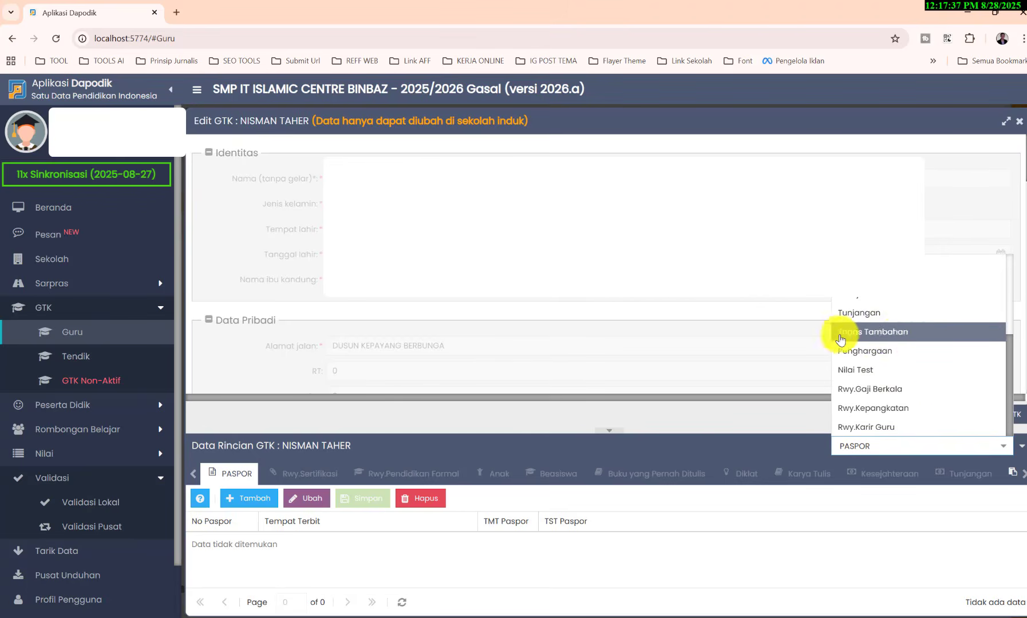
click(884, 333)
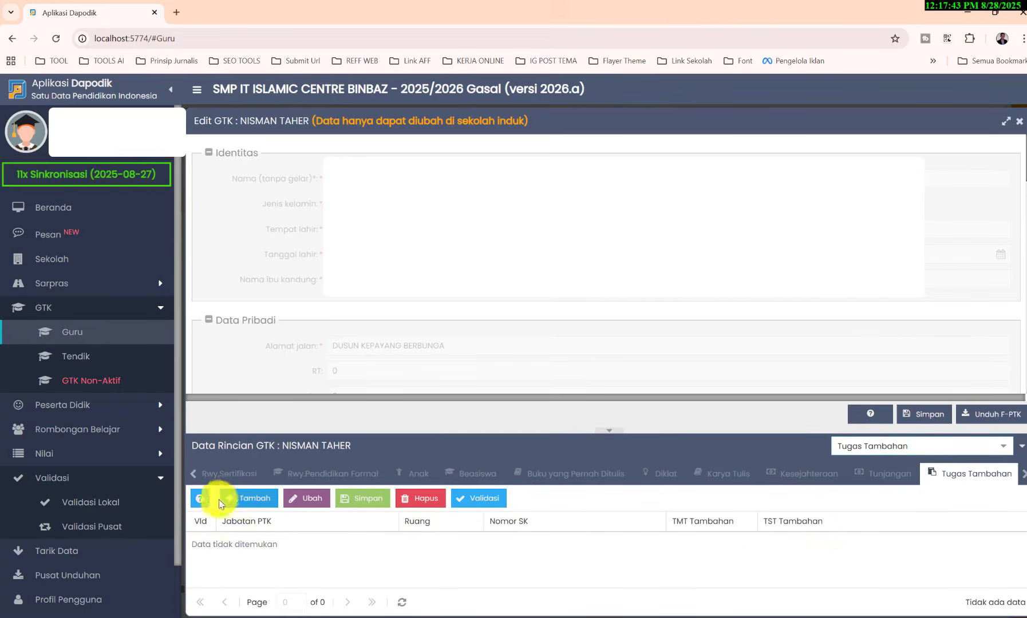
Add a Tugas Tambahan entry with Jabatan PTK set to Bendahara BOS/BOP and enter its decree number in Nomor SK
click(254, 500)
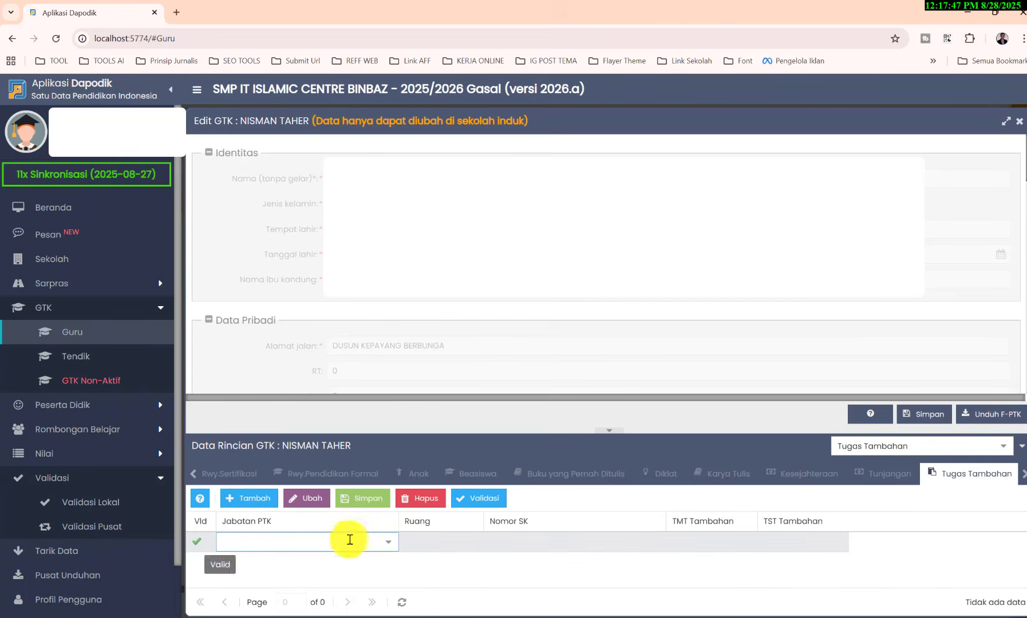
click(389, 543)
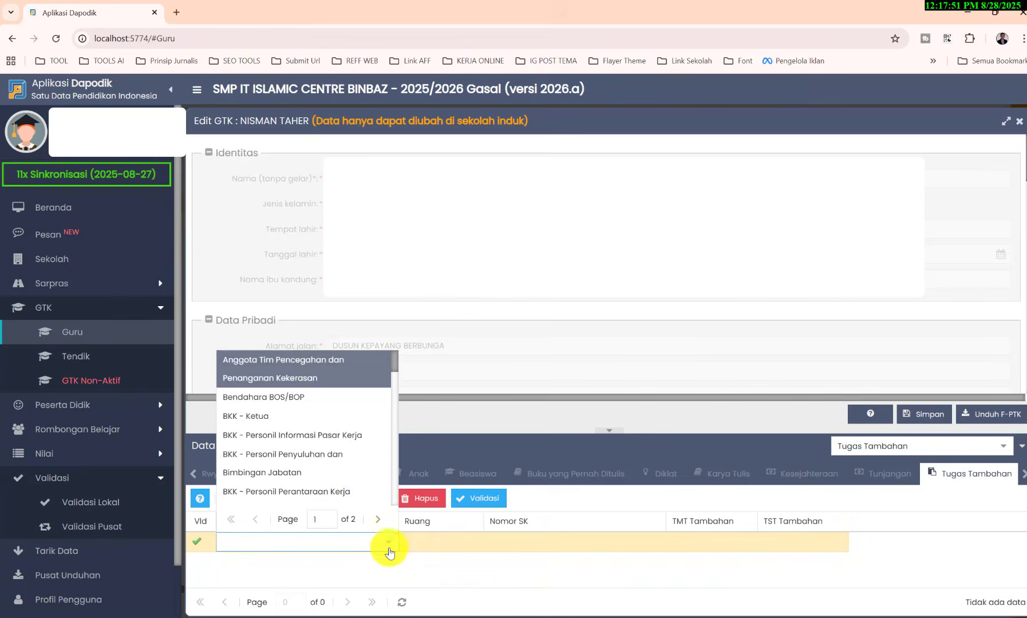
click(312, 403)
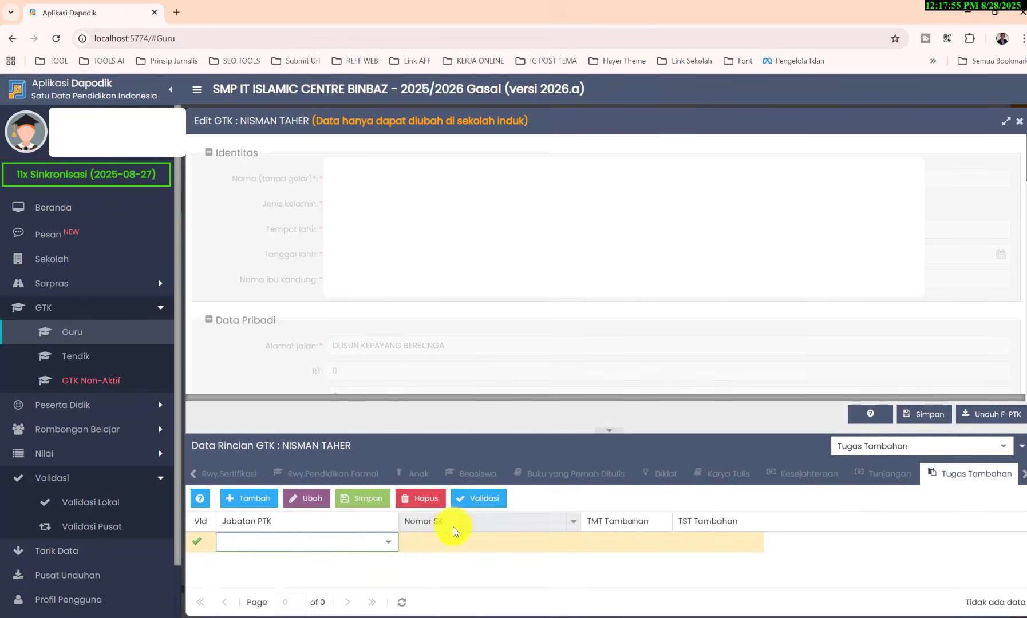
click(381, 549)
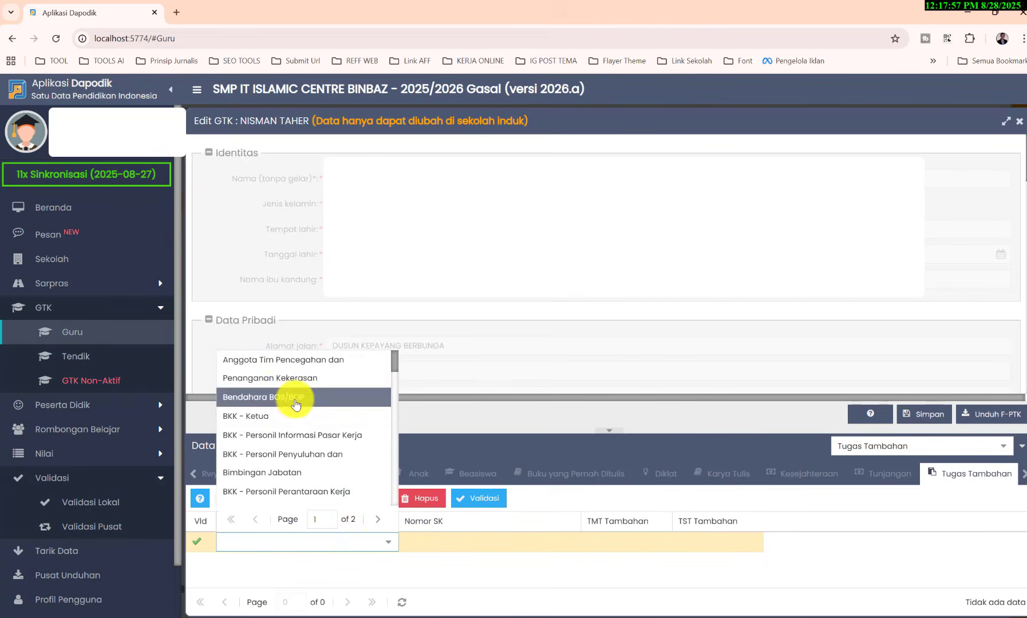
click(294, 395)
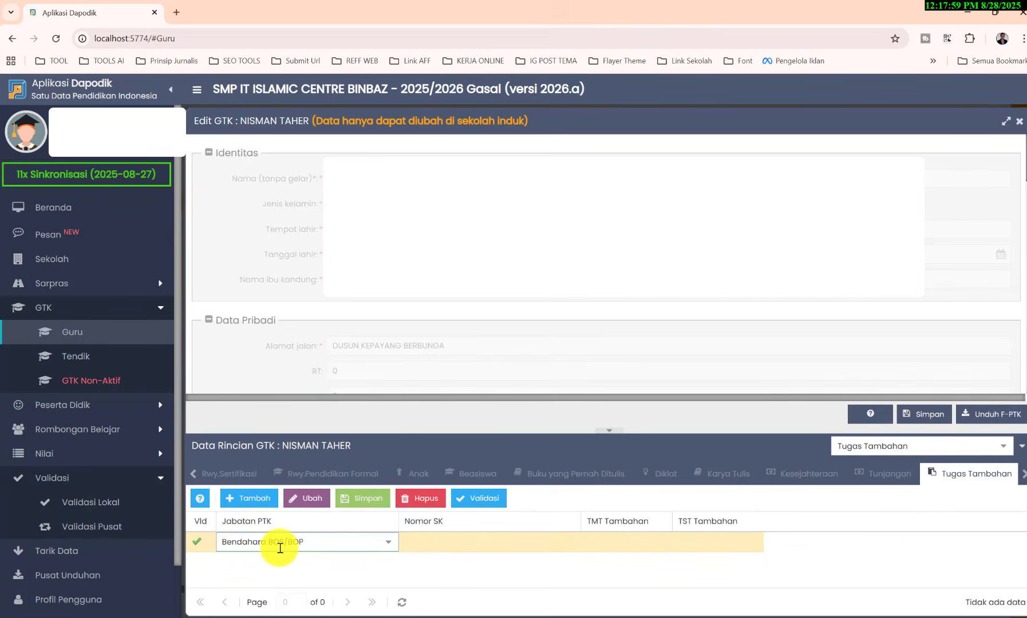
click(426, 567)
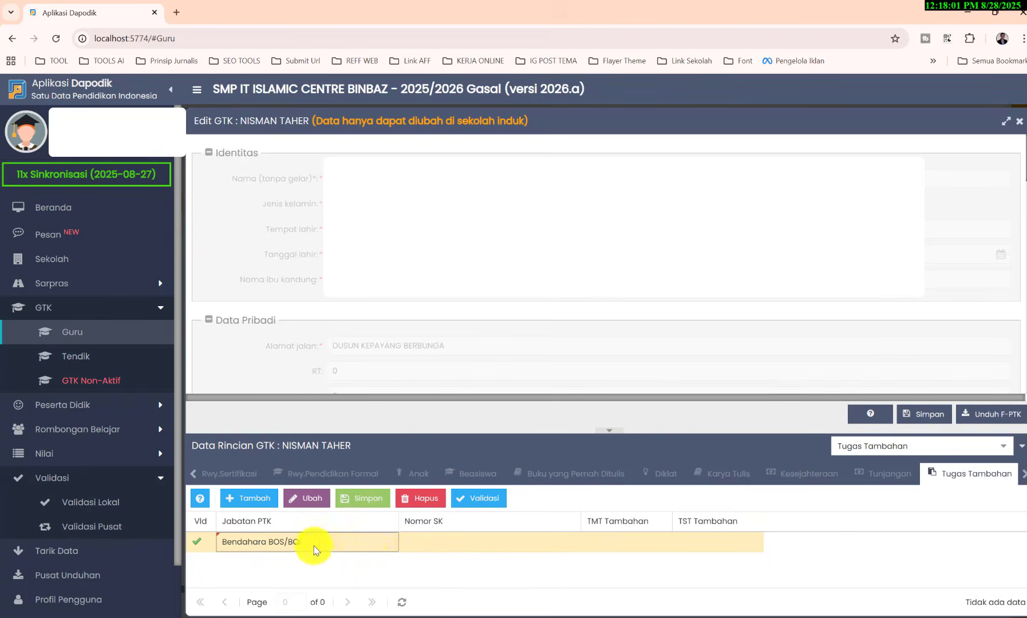
click(439, 546)
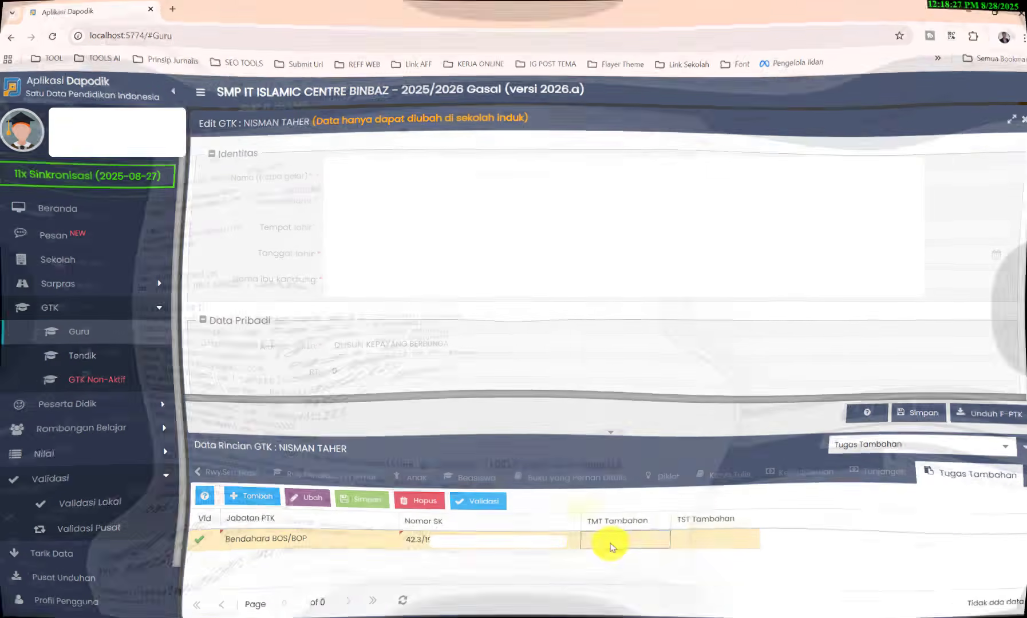
Set the TMT Tambahan date of the Bendahara BOS/BOP entry to 10/07/2019
click(607, 542)
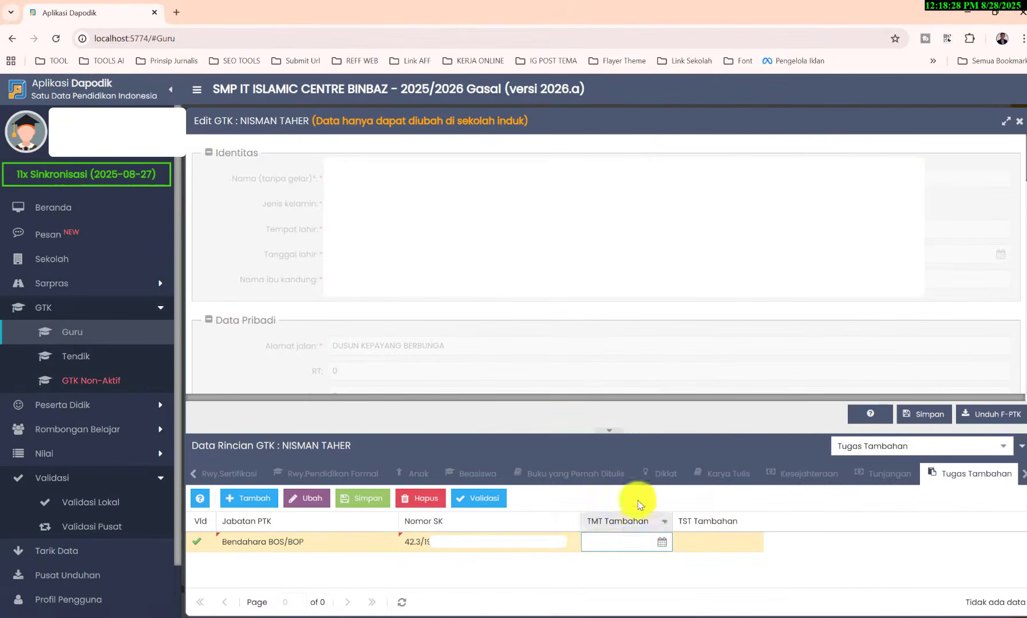
click(665, 546)
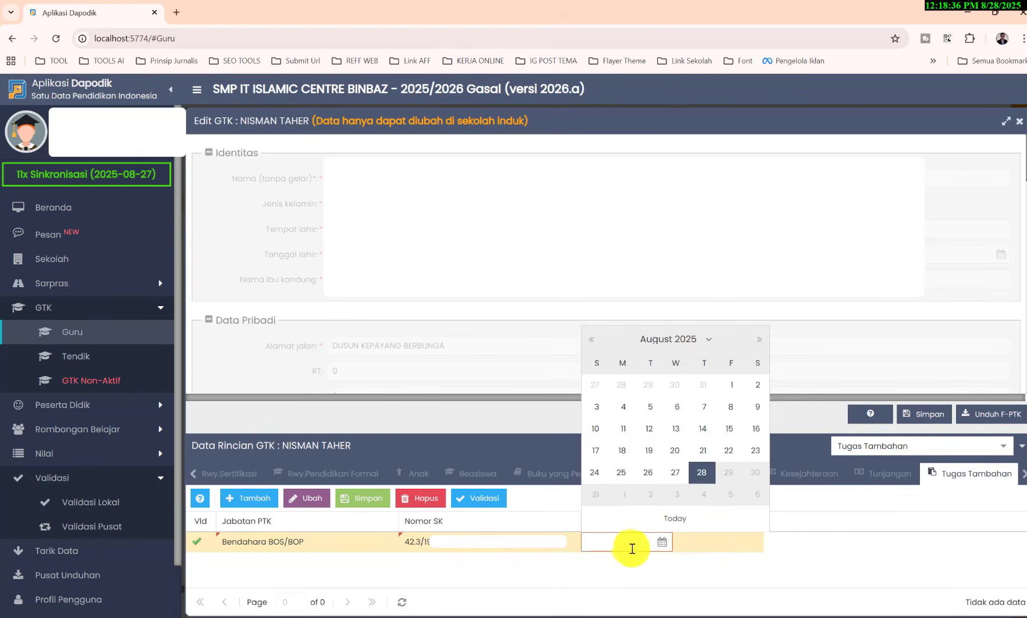
click(708, 339)
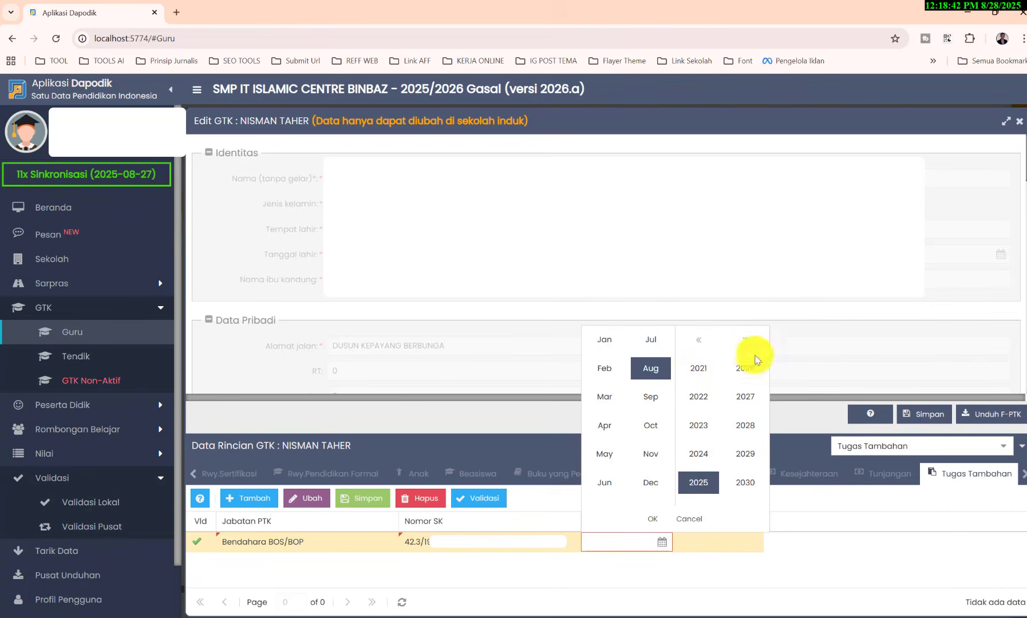
click(699, 340)
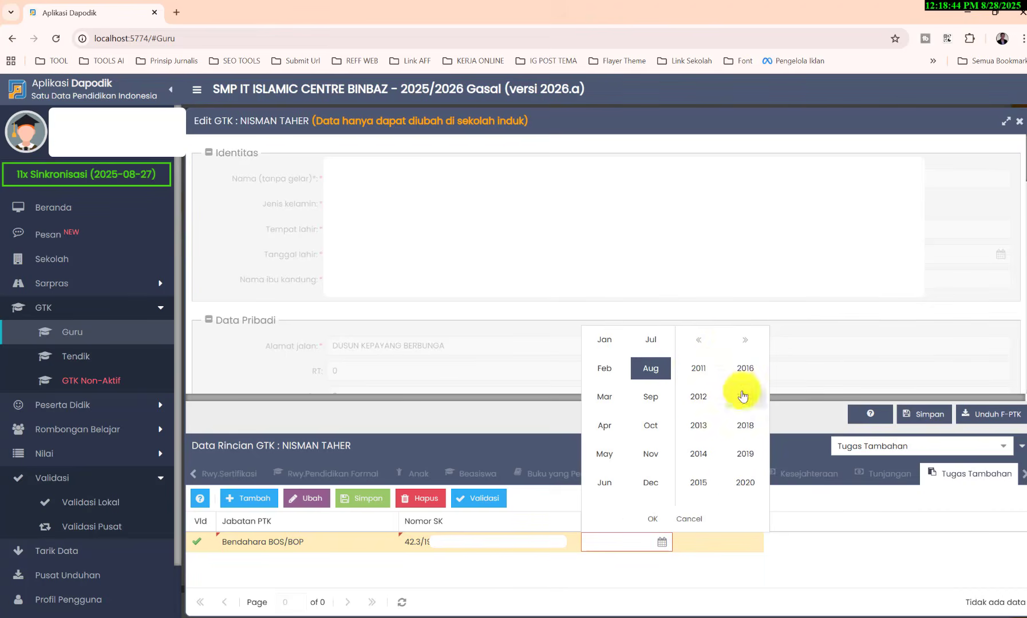
click(745, 453)
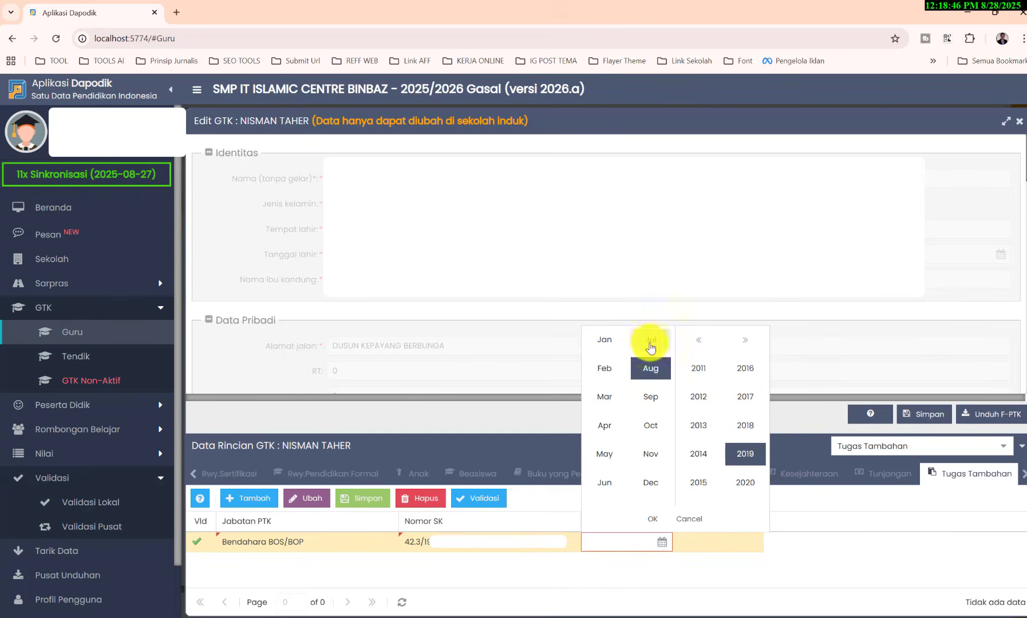
click(651, 339)
click(653, 519)
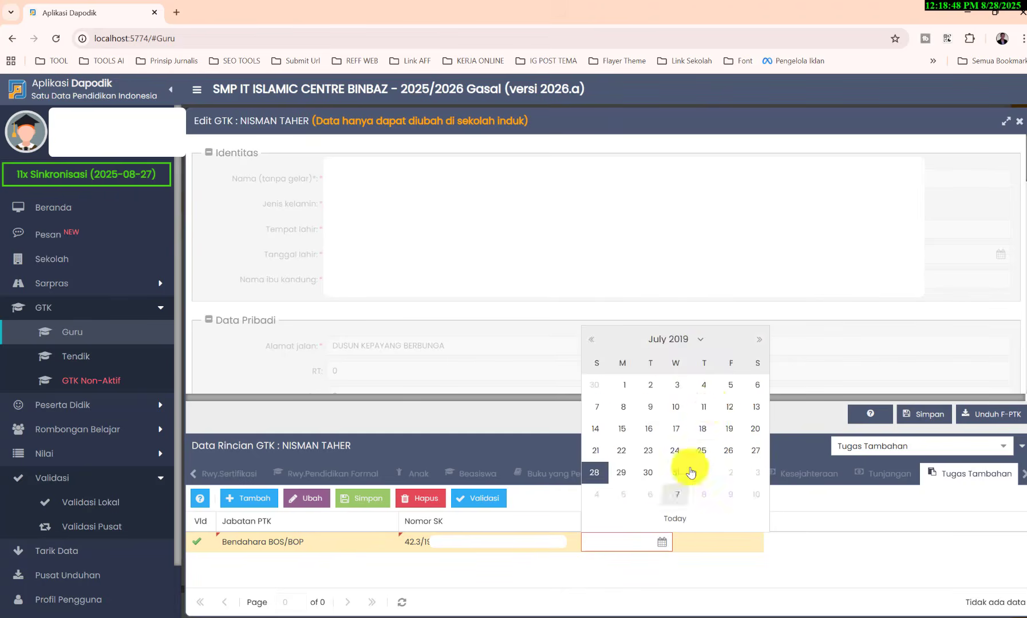
click(678, 406)
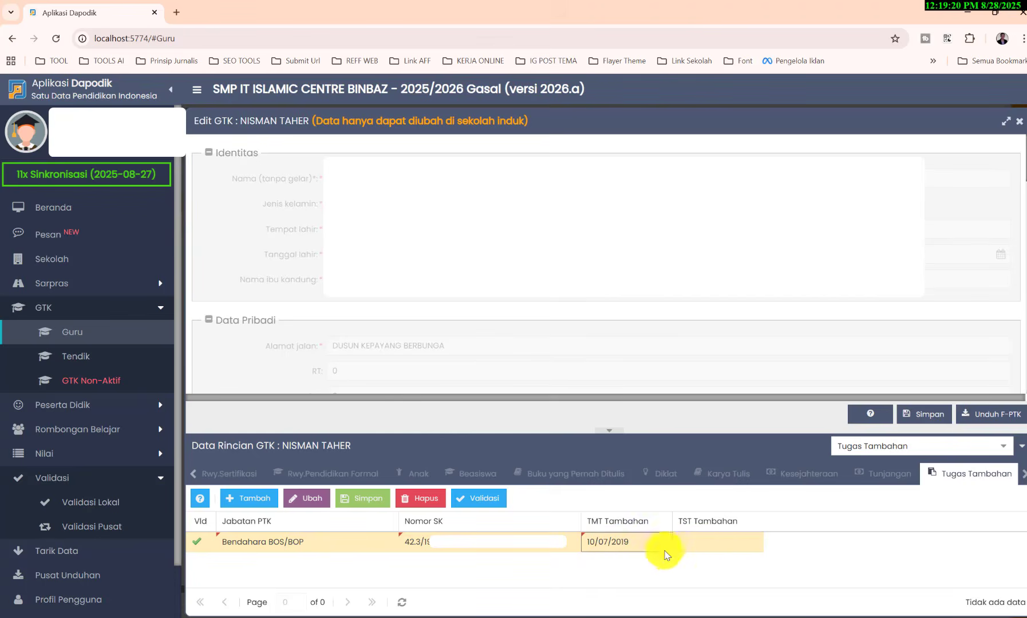
Save the Bendahara BOS/BOP entry with TST Tambahan left empty and close the teacher's record
click(733, 542)
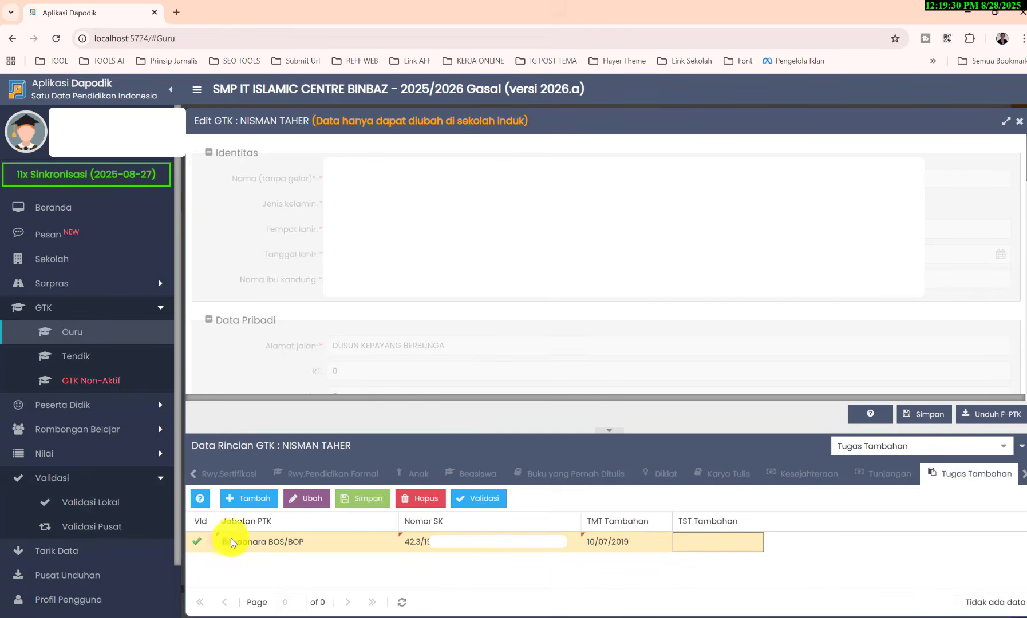
click(629, 547)
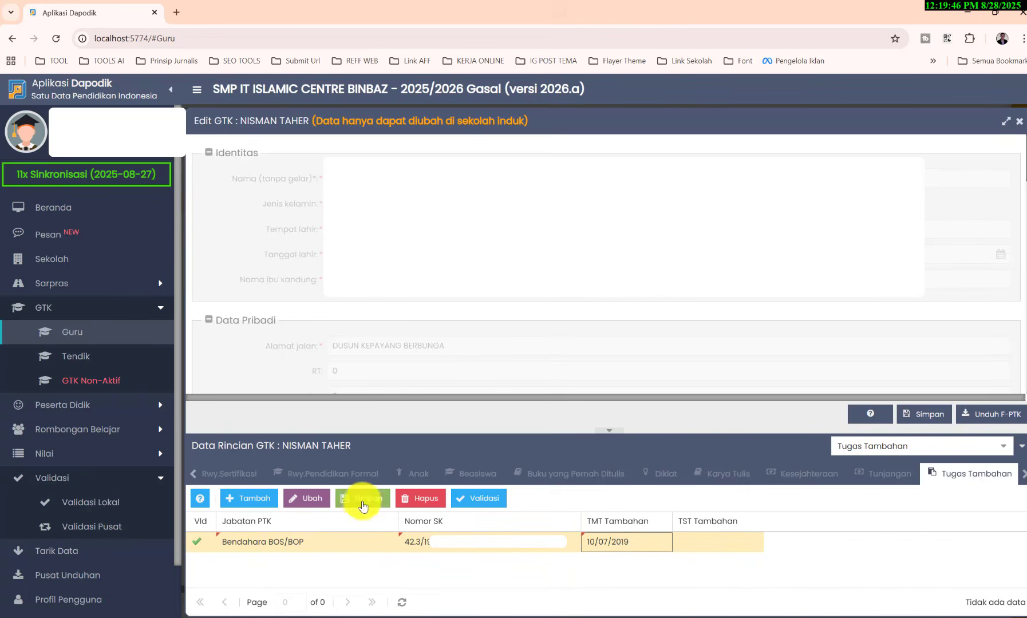
click(363, 499)
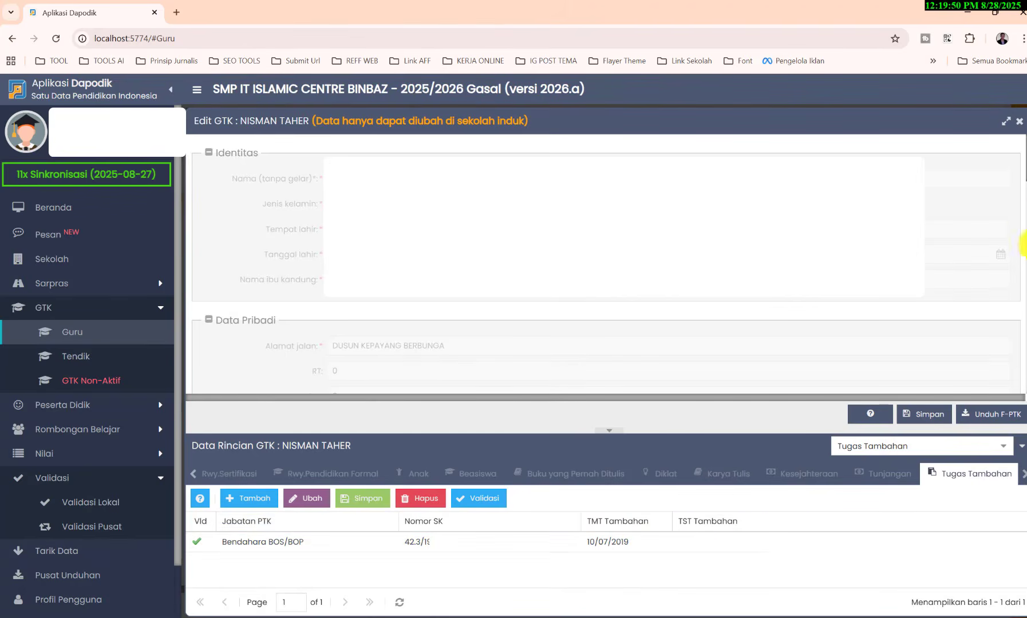
click(1020, 122)
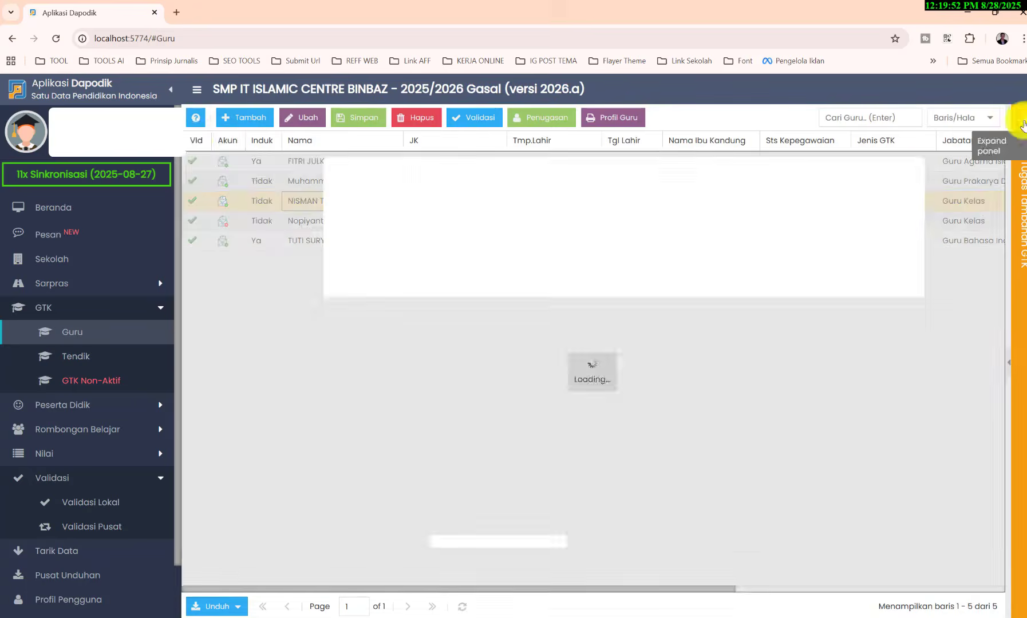
Open the Beranda page, reload it, and check the Bendahara BOSP field in the school's profile
click(51, 215)
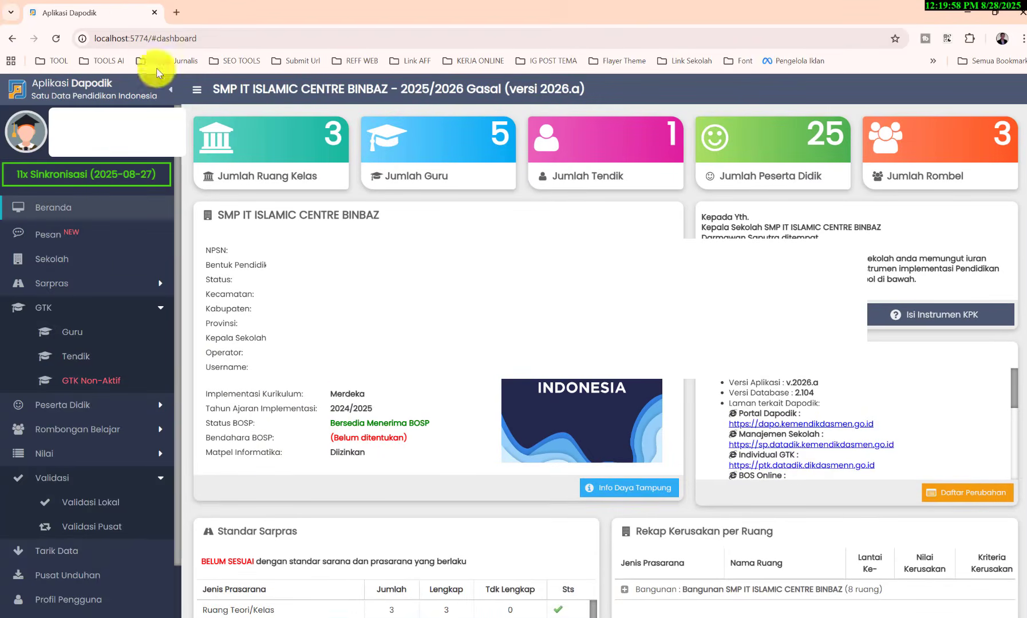
click(57, 39)
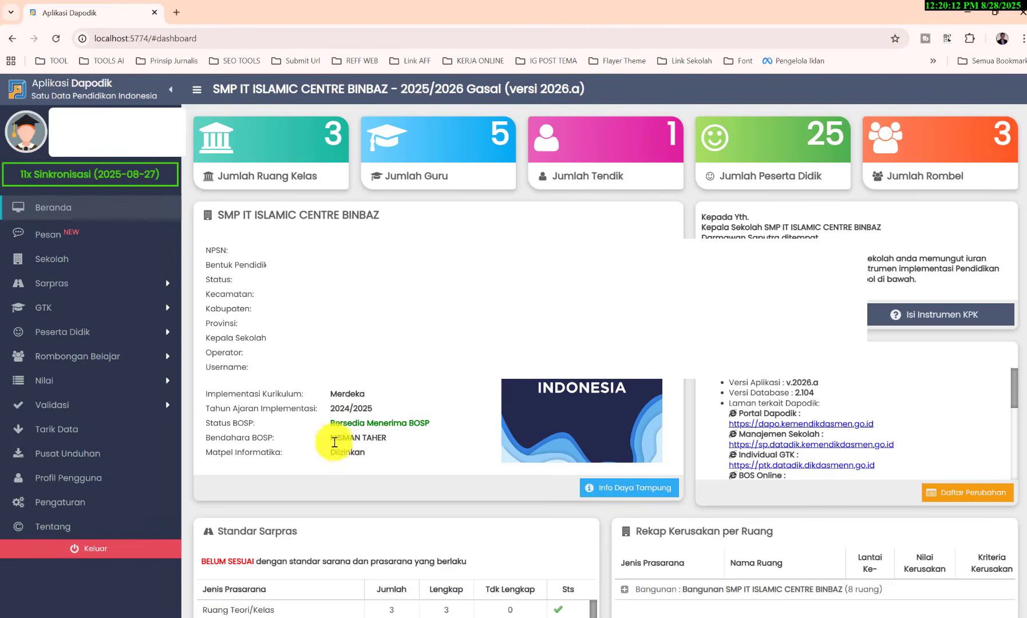
drag(331, 442, 388, 448)
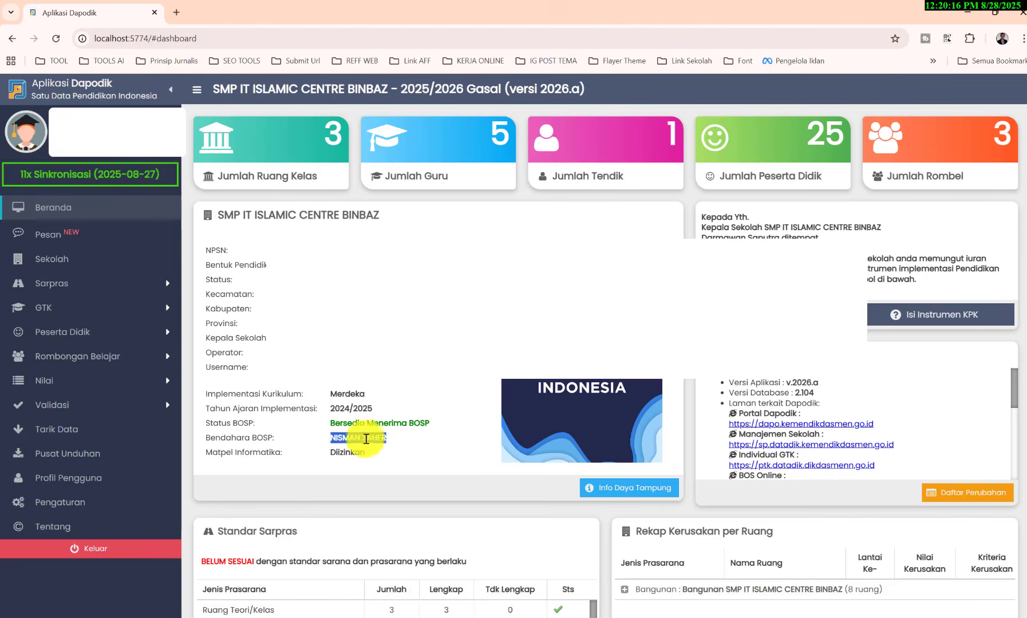
click(331, 449)
drag(333, 438, 402, 452)
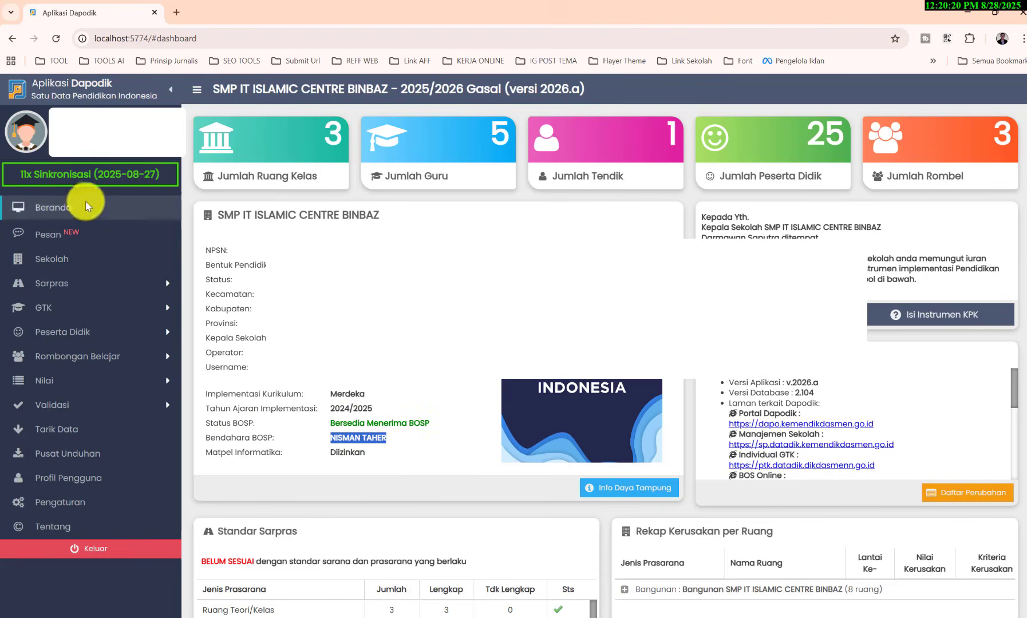
Run Validasi Lokal for the Peserta Didik and GTK categories and examine the GTK results
click(66, 407)
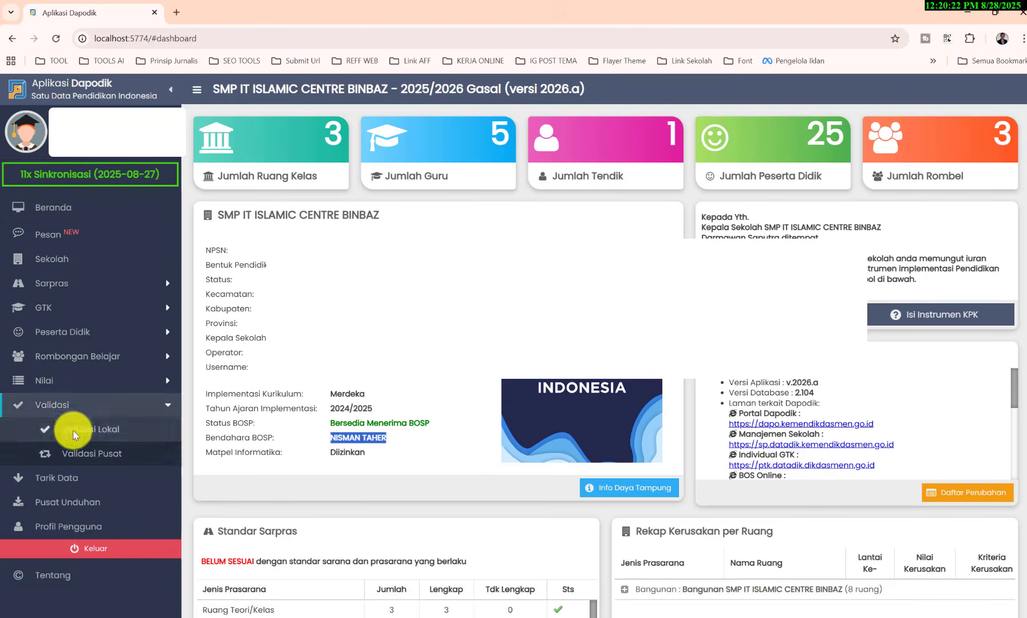
click(68, 429)
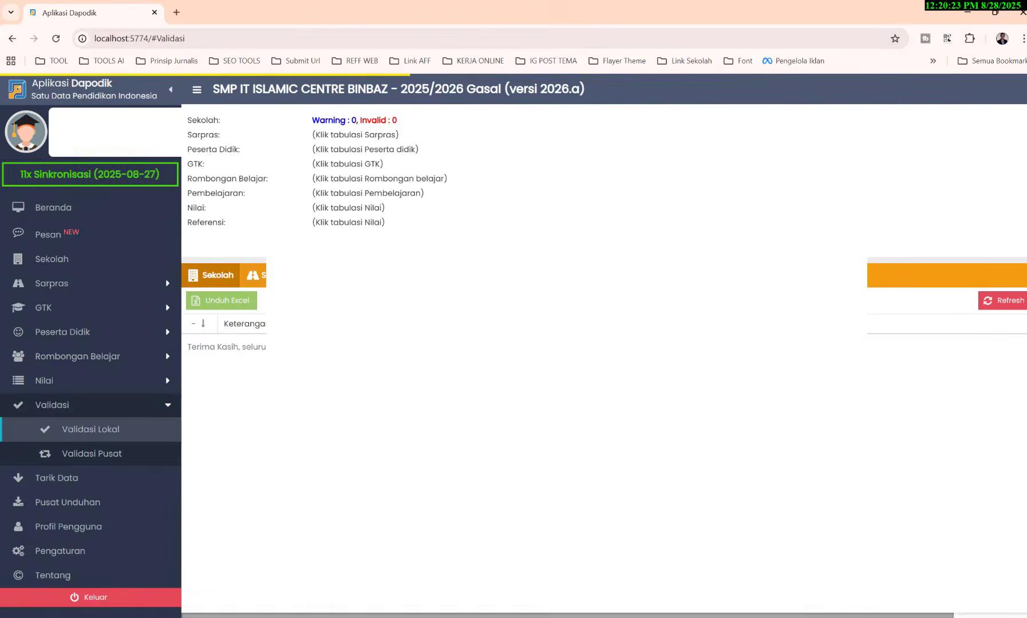
click(347, 276)
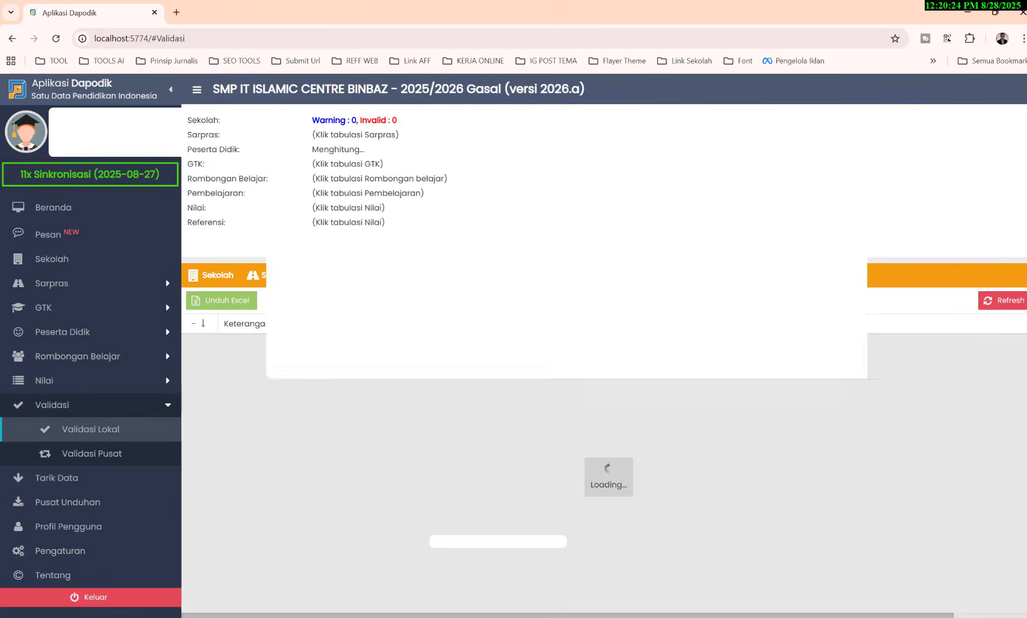
click(411, 280)
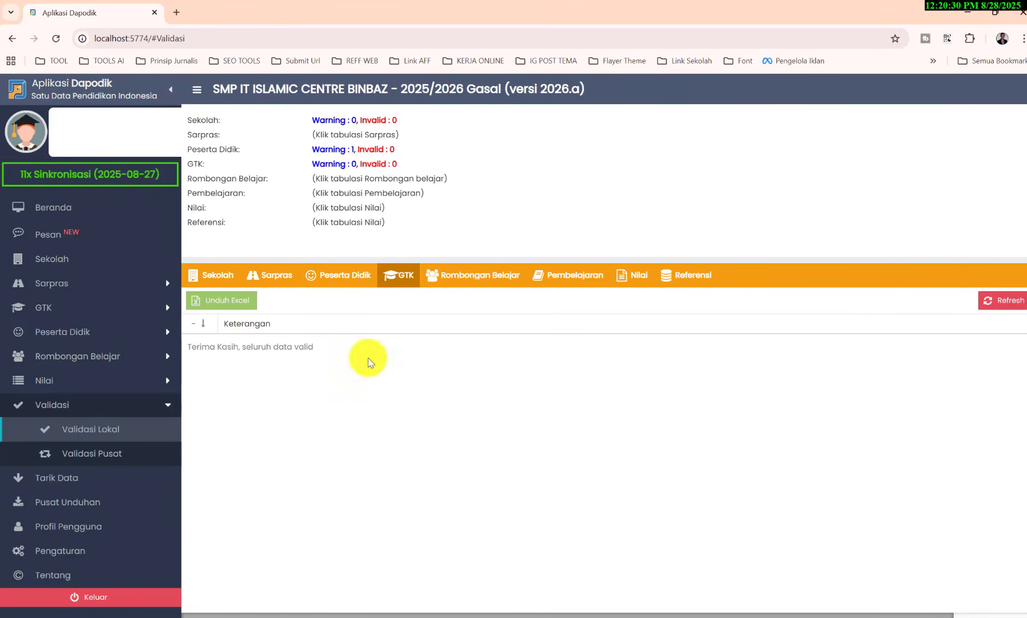
Return to Beranda and recheck the name assigned as Bendahara BOSP
click(70, 213)
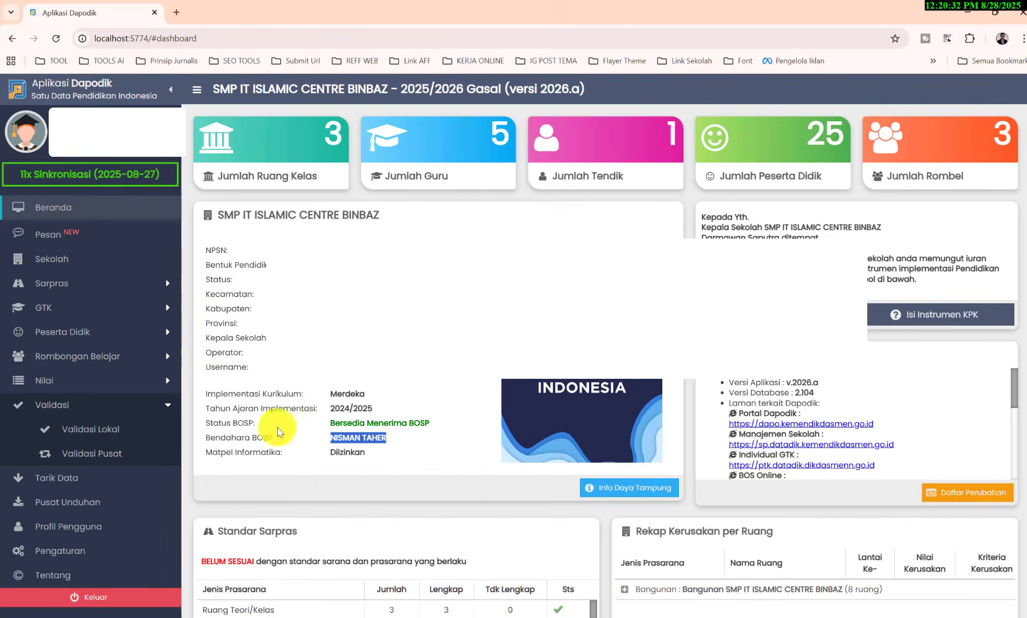
click(397, 445)
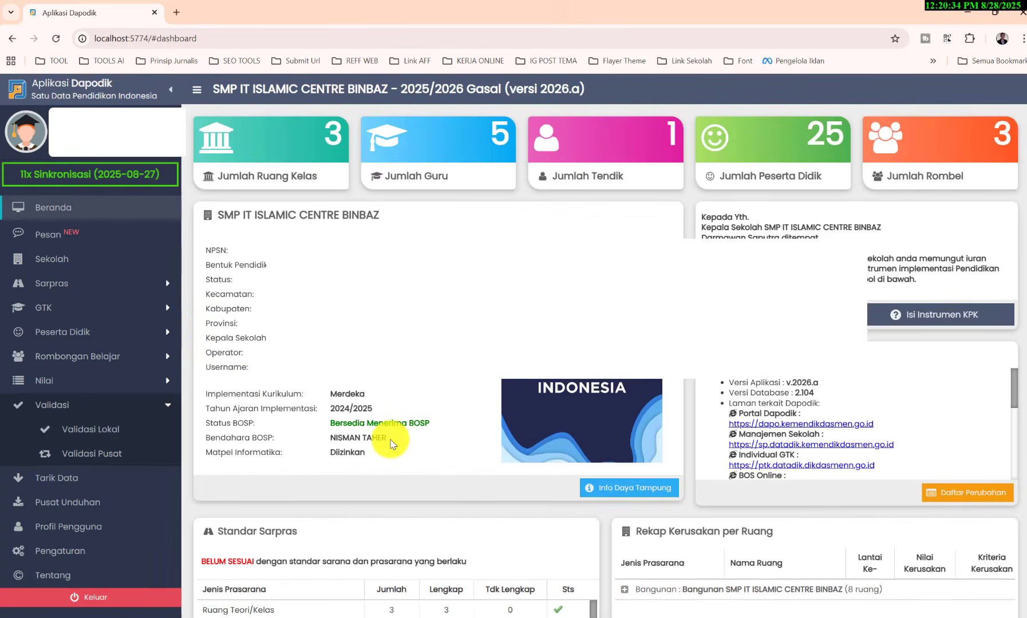
drag(391, 444, 328, 442)
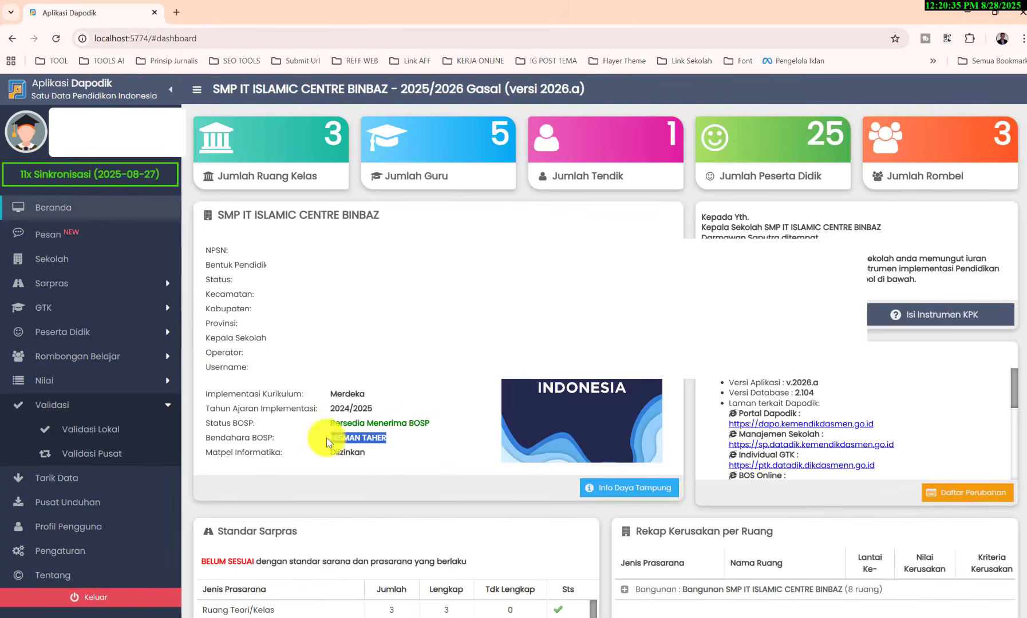
Run Validasi Lokal for the remaining categories: Sarpras, Rombongan Belajar, Pembelajaran, Nilai and Referensi
click(99, 434)
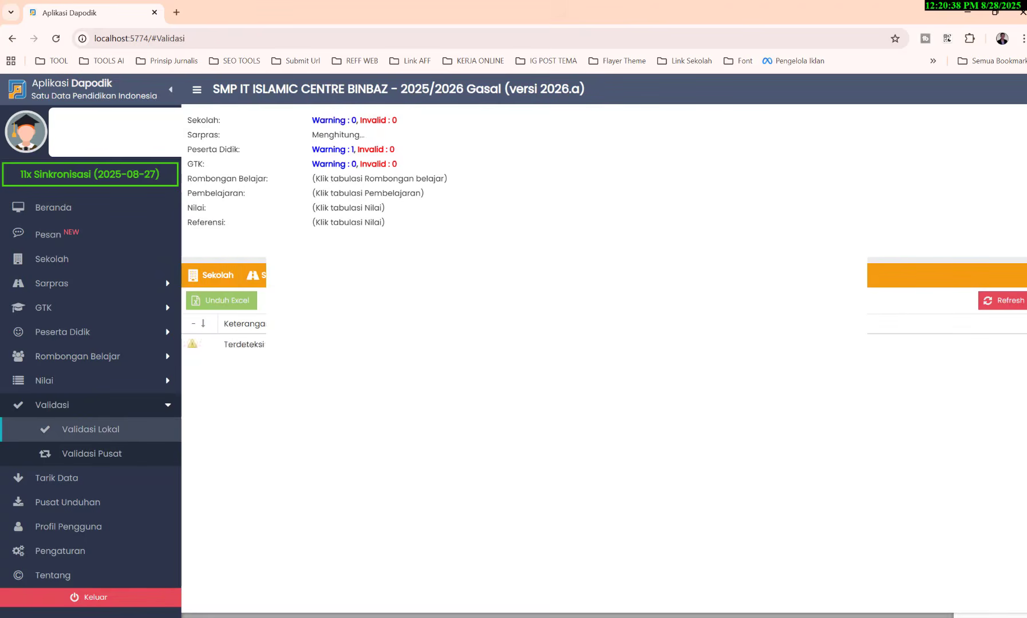
click(475, 275)
click(573, 275)
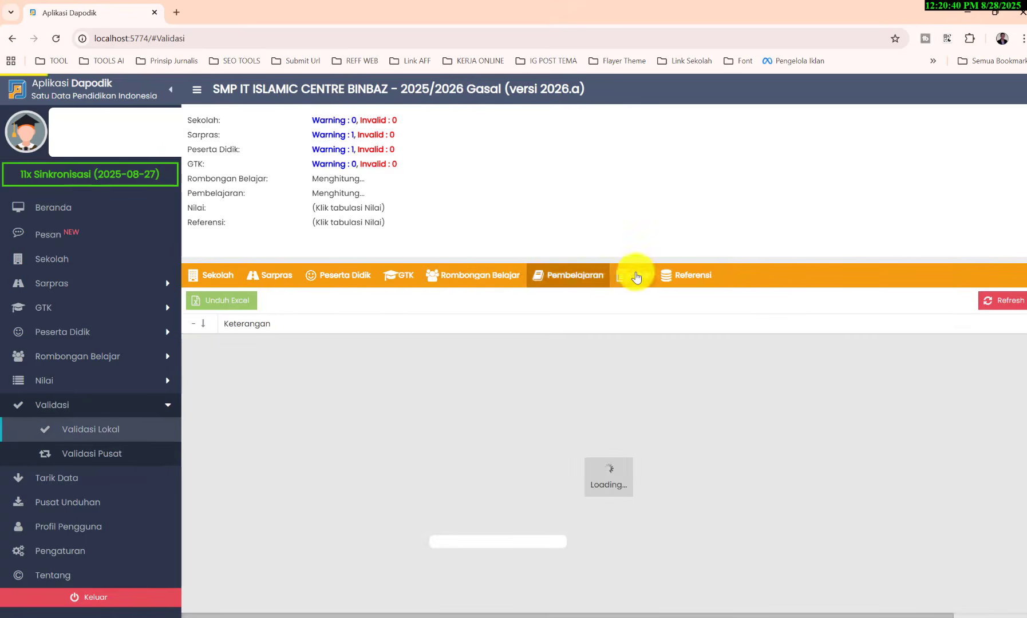
click(632, 276)
click(694, 280)
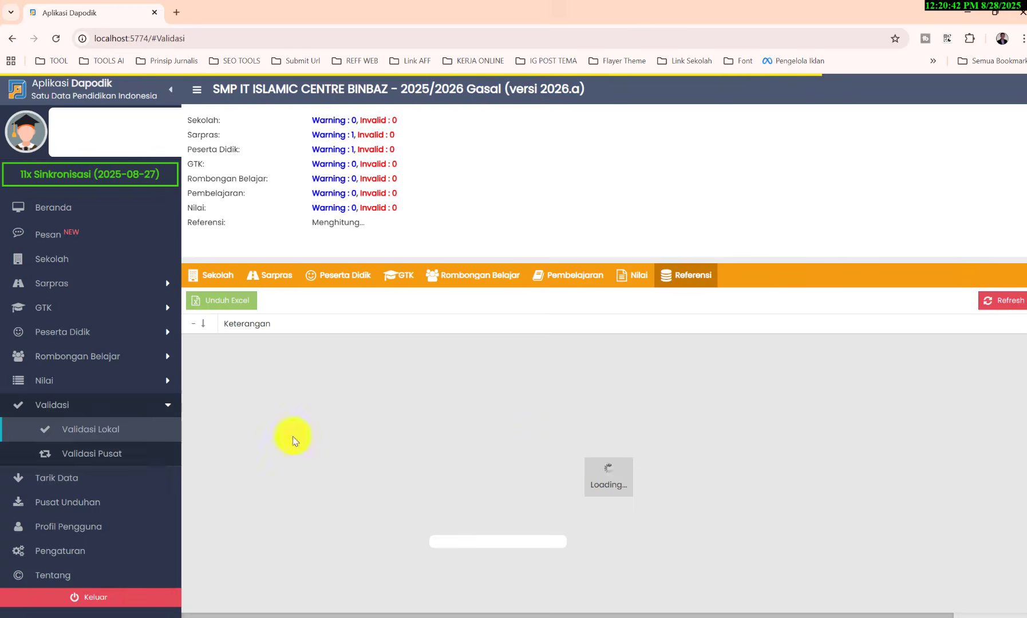
View the Pengaturan page, and go back to Beranda to review the BOSP details once more
click(82, 558)
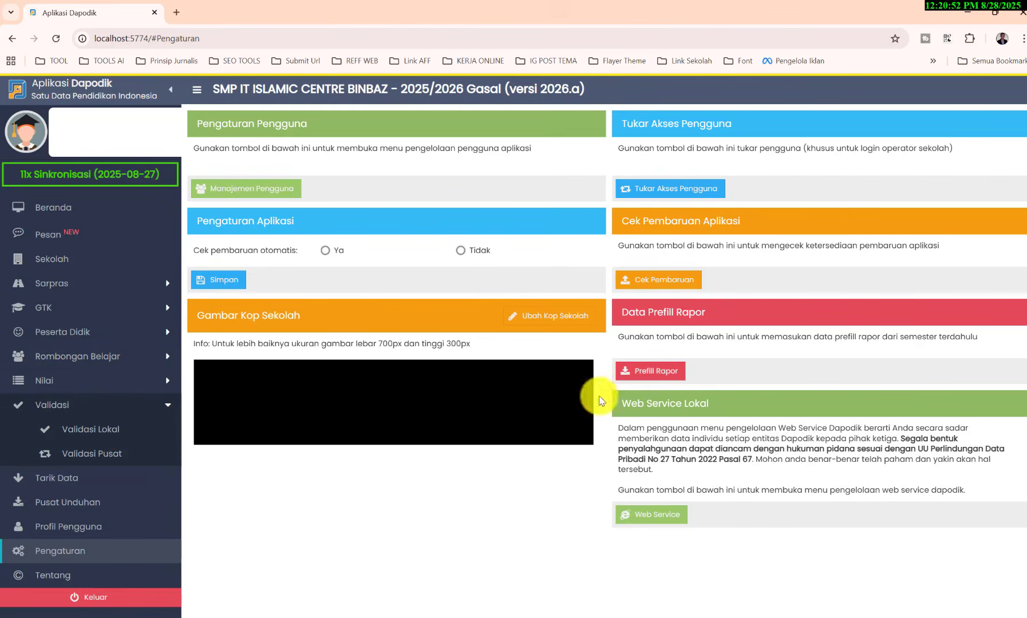
click(76, 208)
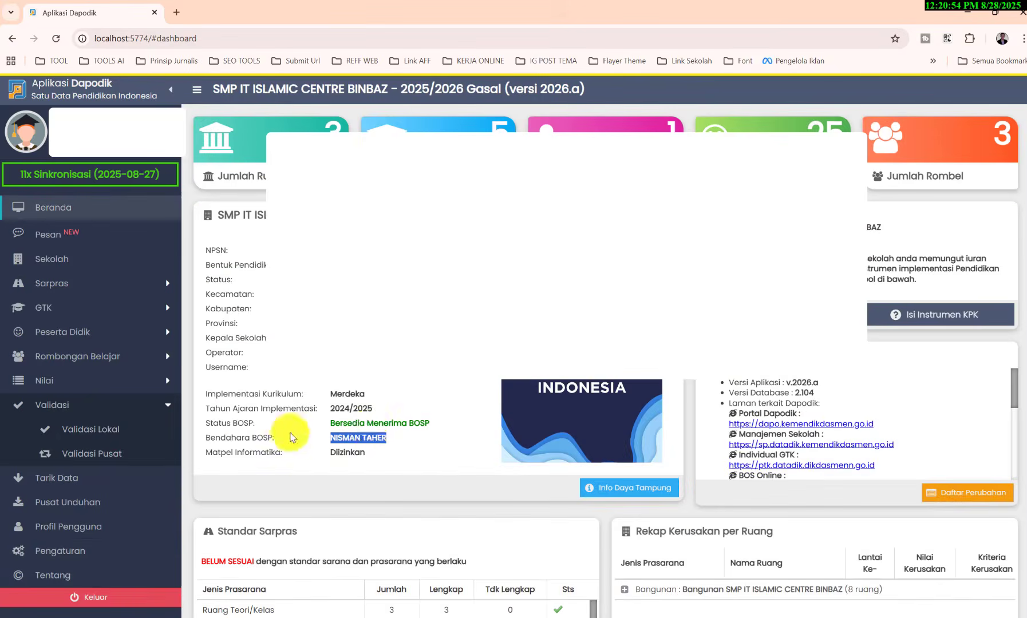
scroll(331, 409, down, 2)
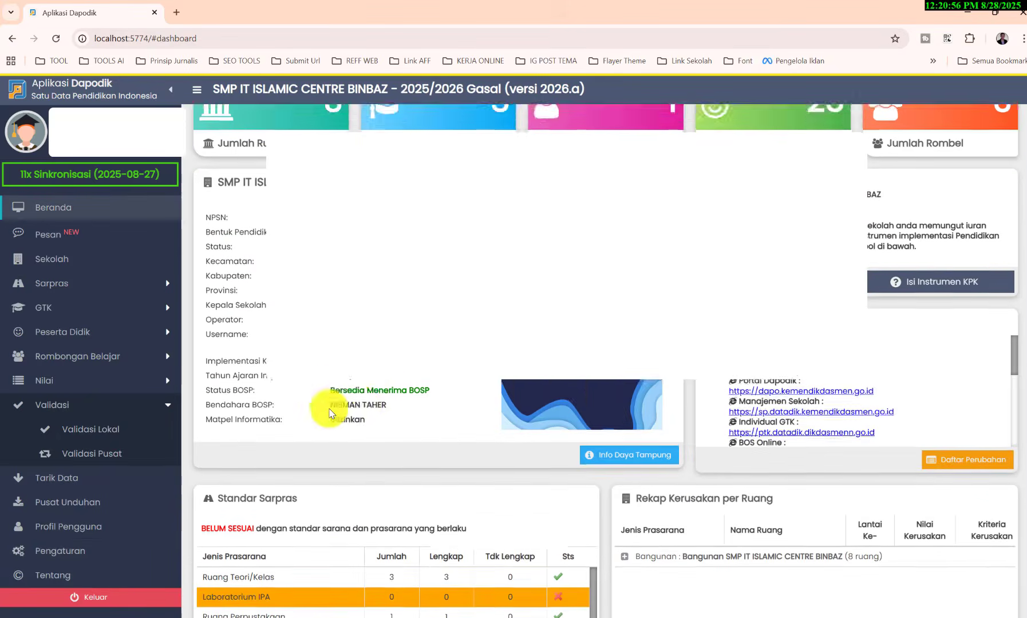
scroll(330, 414, up, 2)
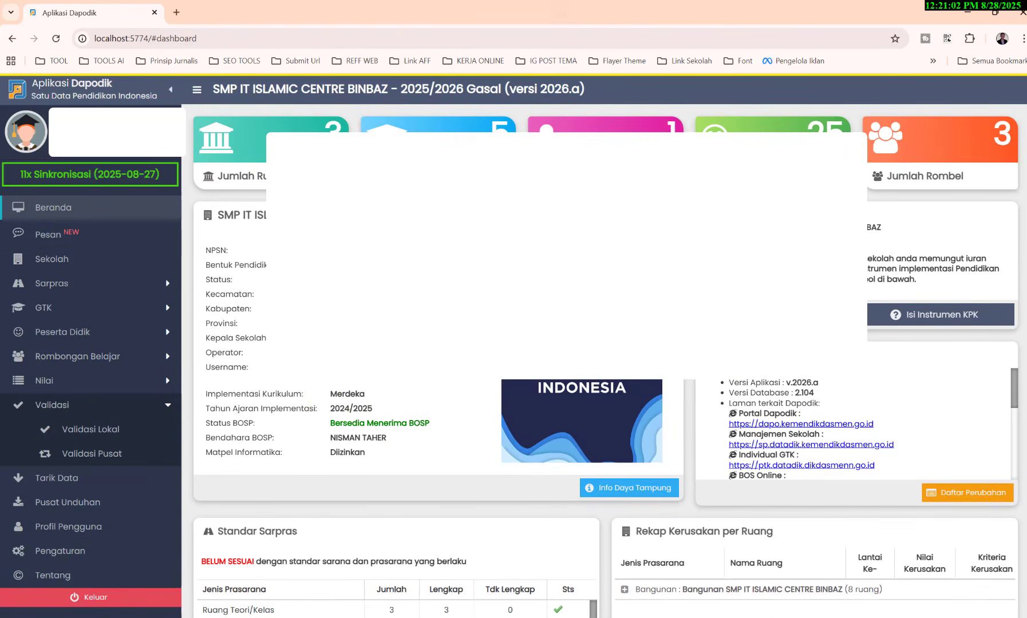
scroll(367, 436, down, 2)
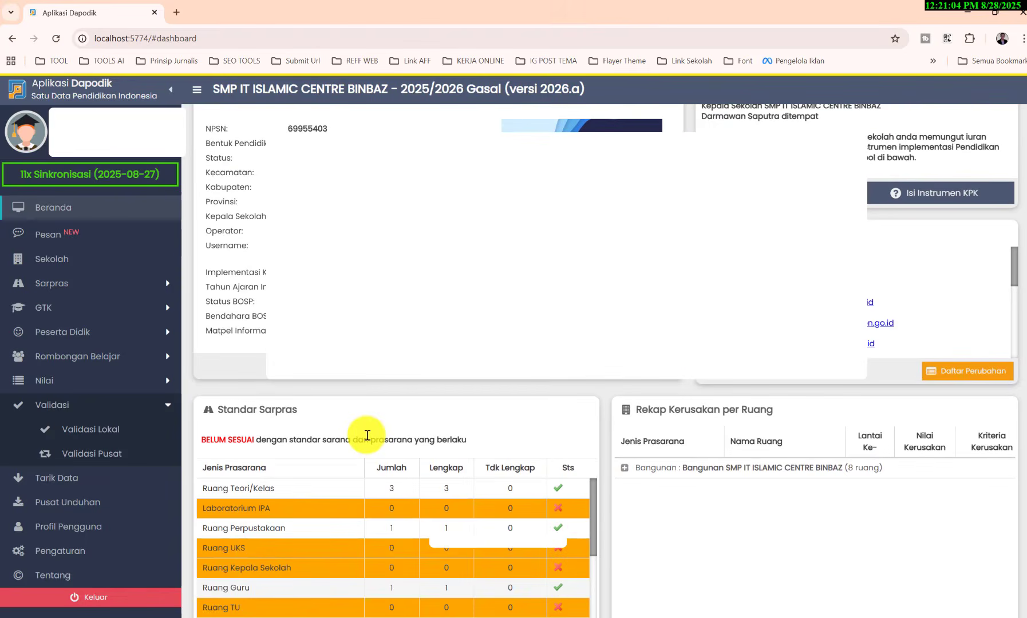
scroll(367, 436, down, 3)
scroll(367, 432, up, 5)
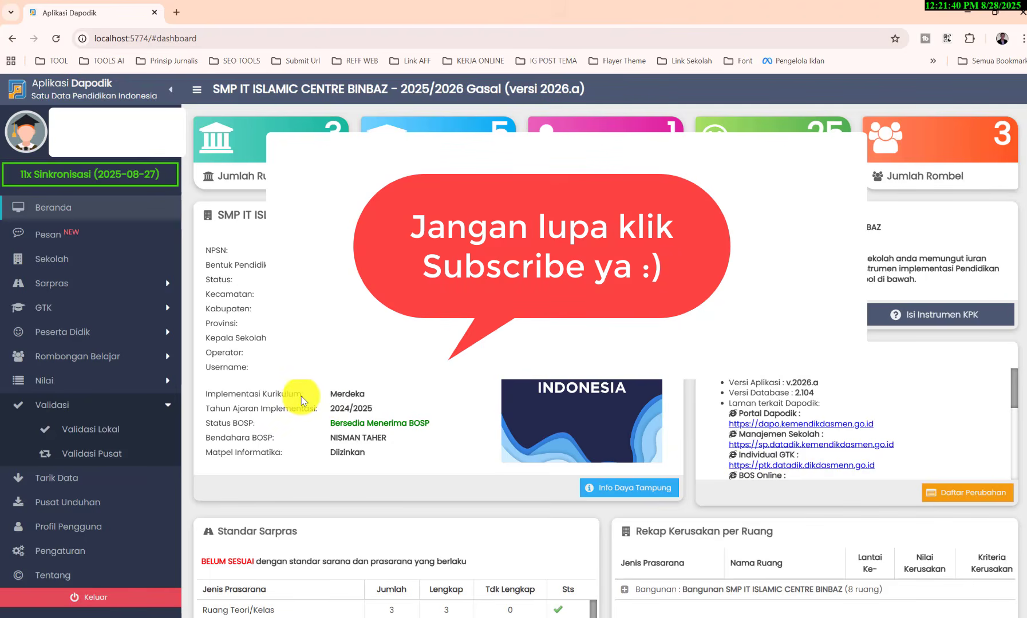
scroll(301, 396, down, 1)
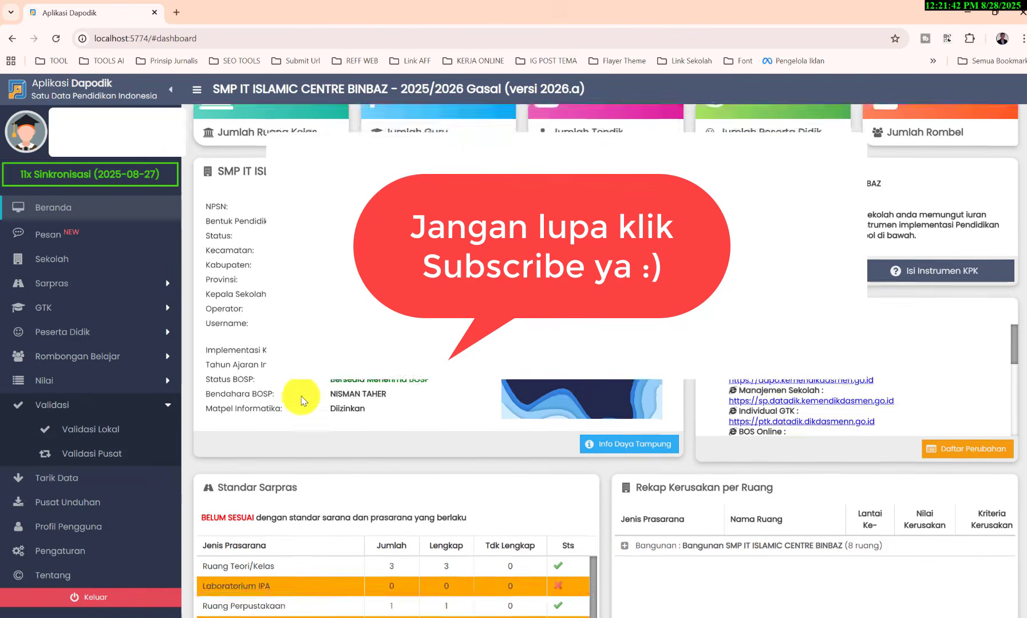
scroll(301, 396, up, 1)
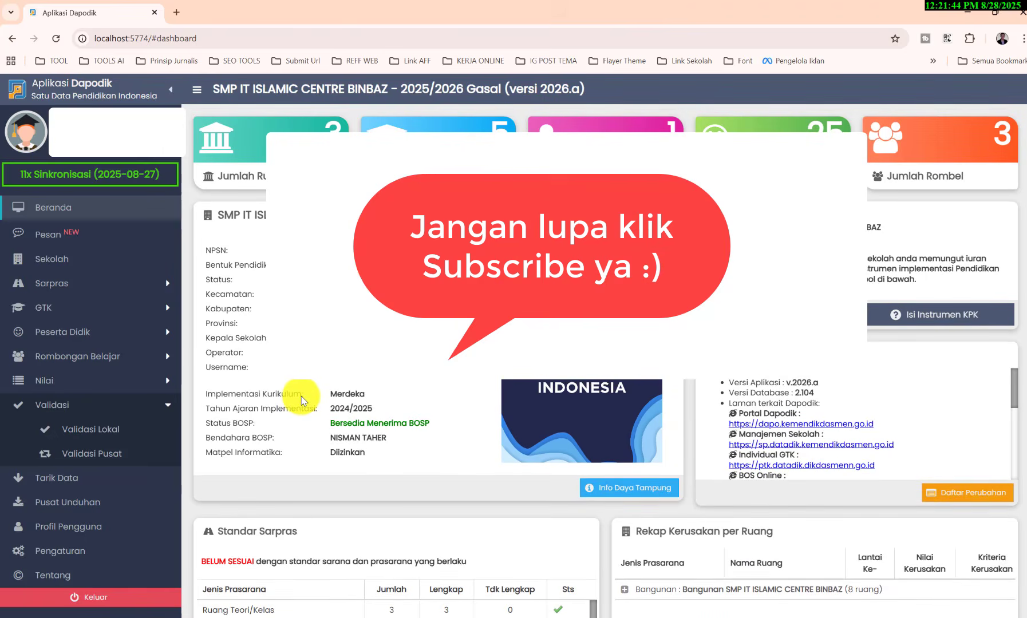